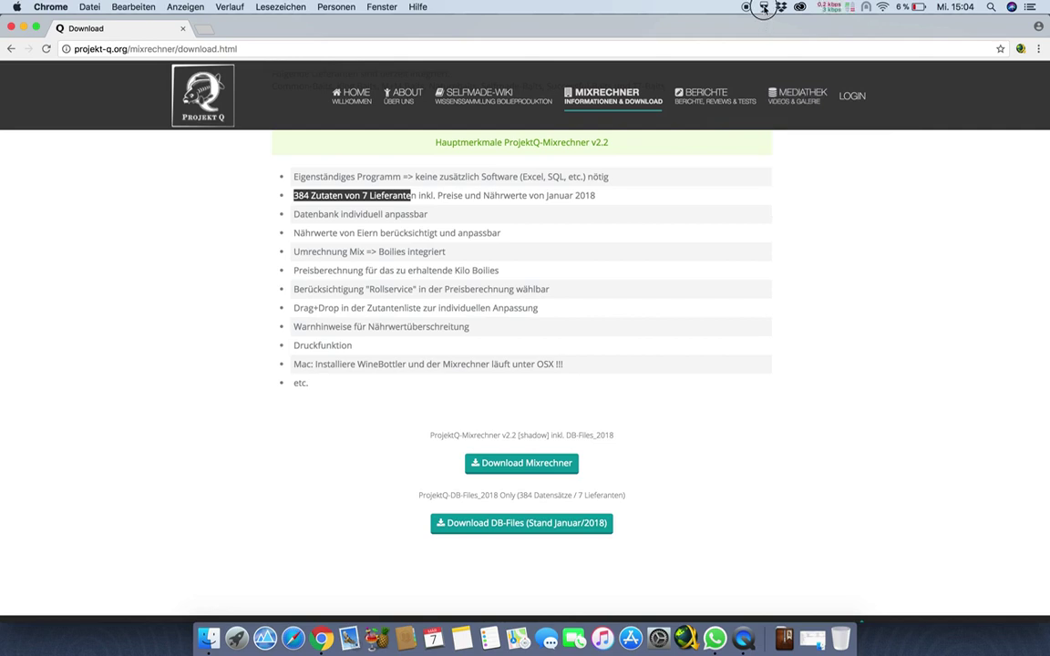
Look at the Wine menu's entries and dismiss the low-battery notification
left_click(764, 7)
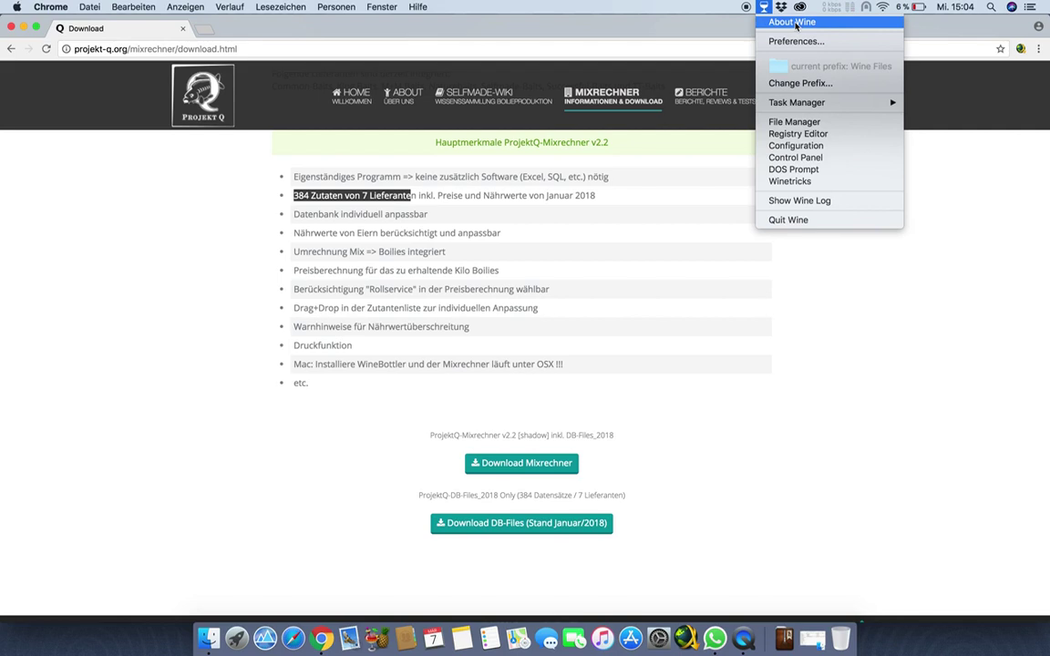
left_click(739, 243)
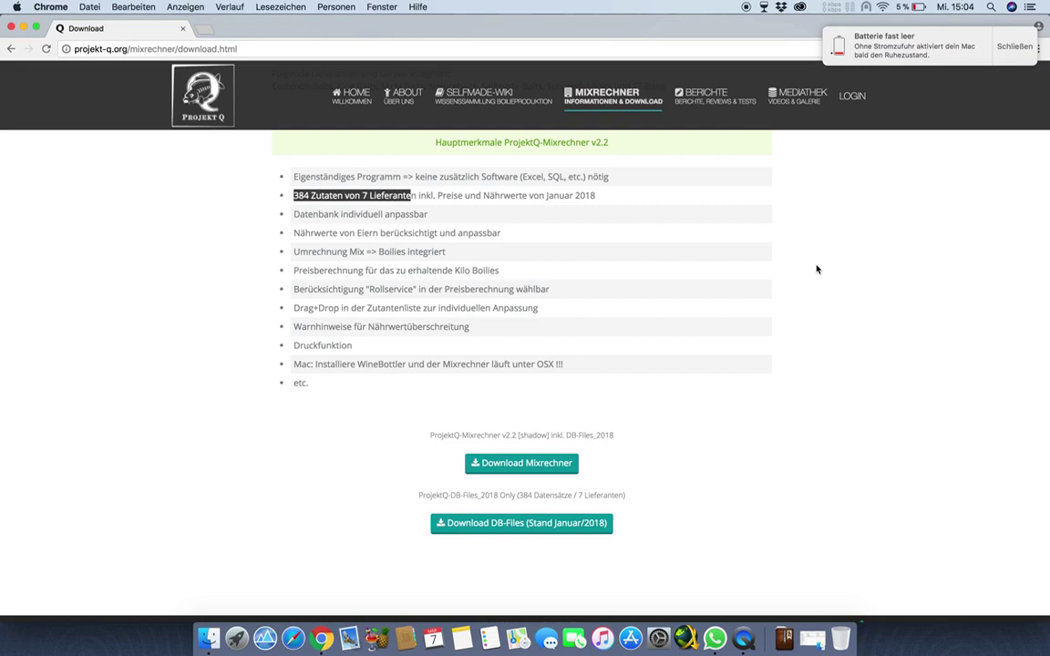
left_click(1016, 48)
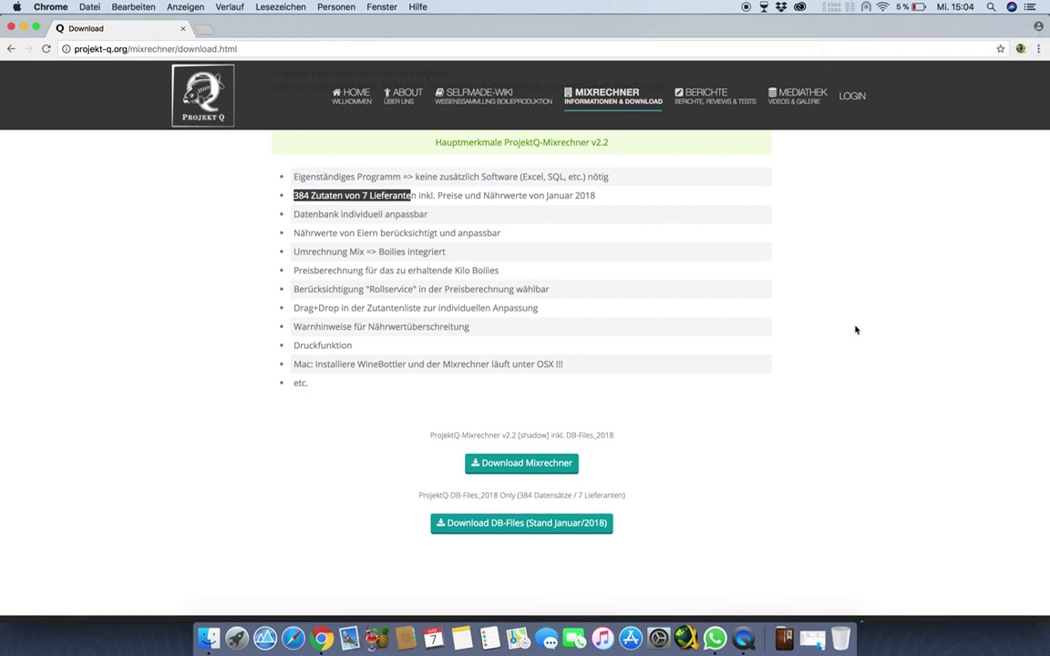
Minimize the browser showing the Mixrechner download page and close the Wine about window
scroll(855, 329, "down", 2)
scroll(855, 329, "up", 2)
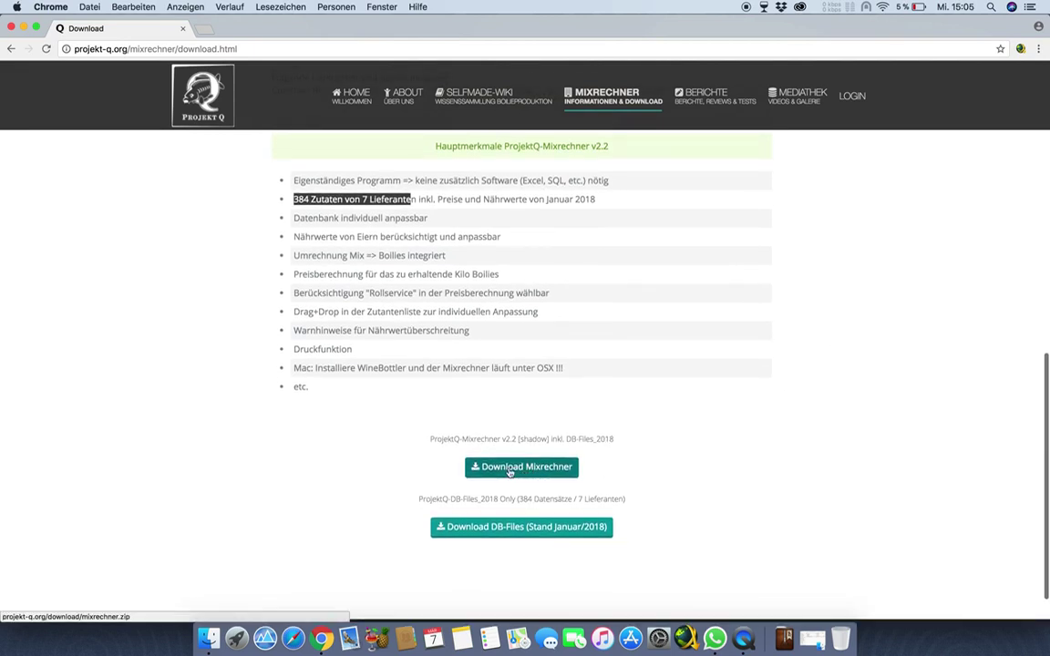
scroll(496, 469, "up", 1)
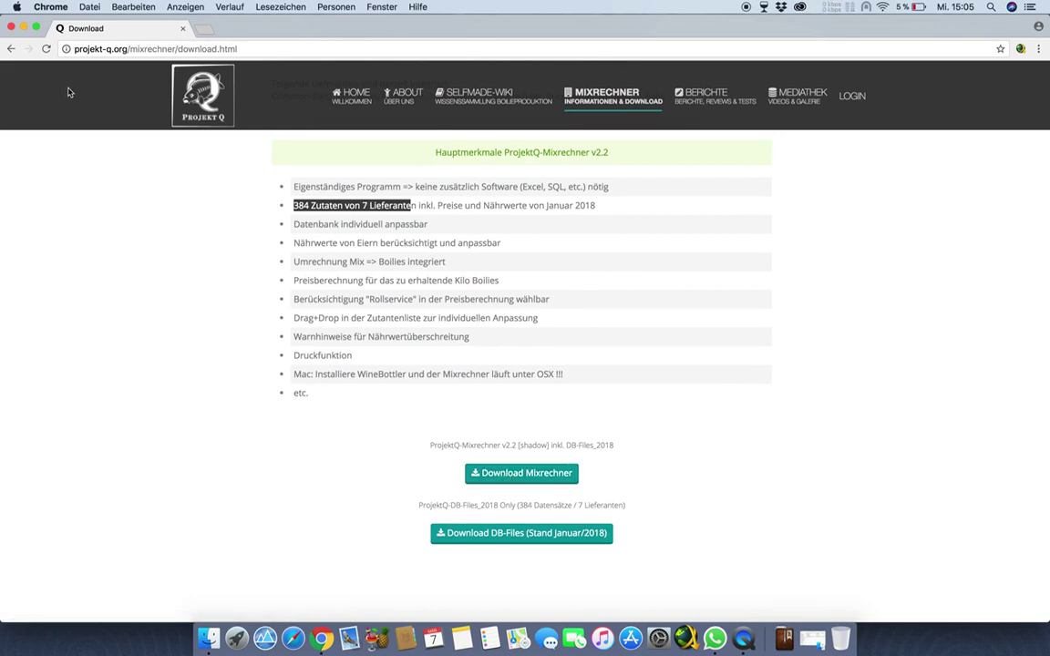
left_click(23, 29)
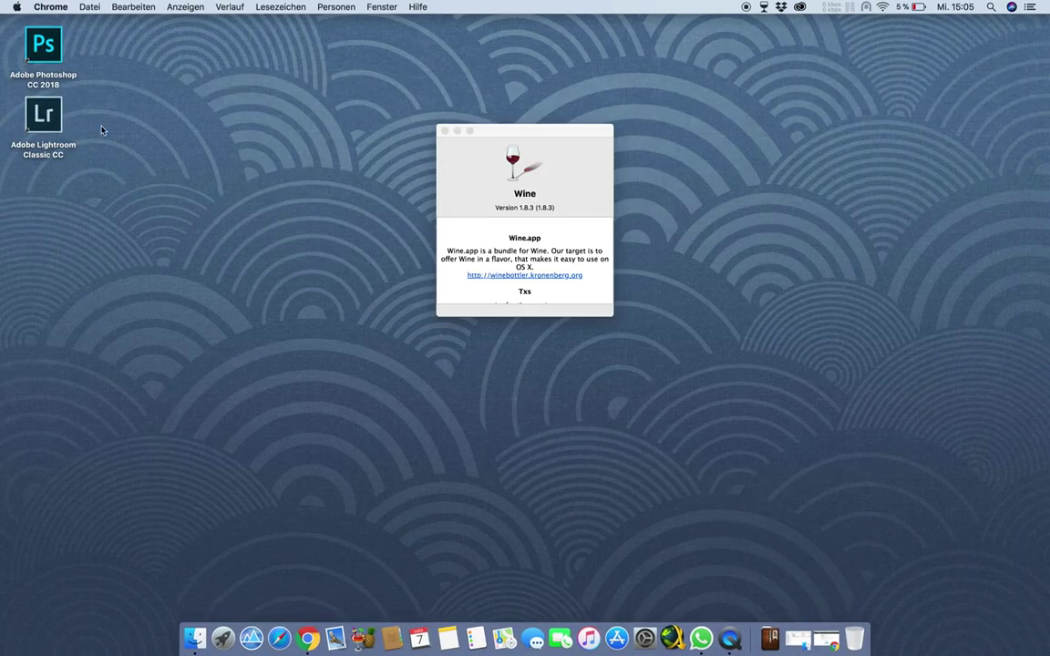
left_click(445, 130)
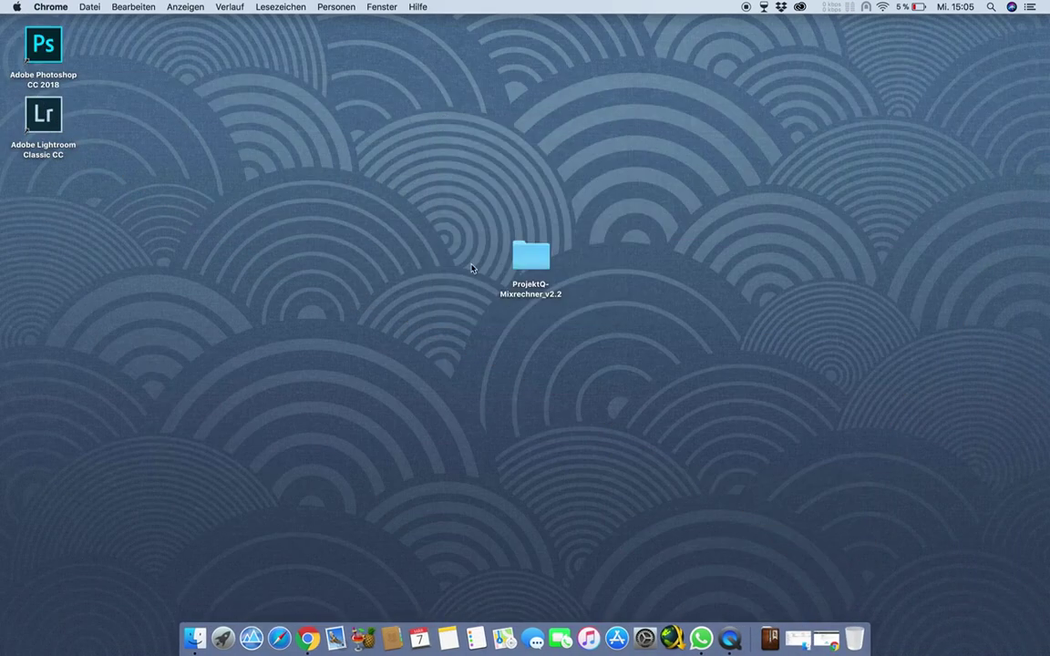
Open the ProjektQ-Mixrechner_v2.2 folder from the desktop and select ProjektQ_Mixrechner.exe in it
left_click(525, 264)
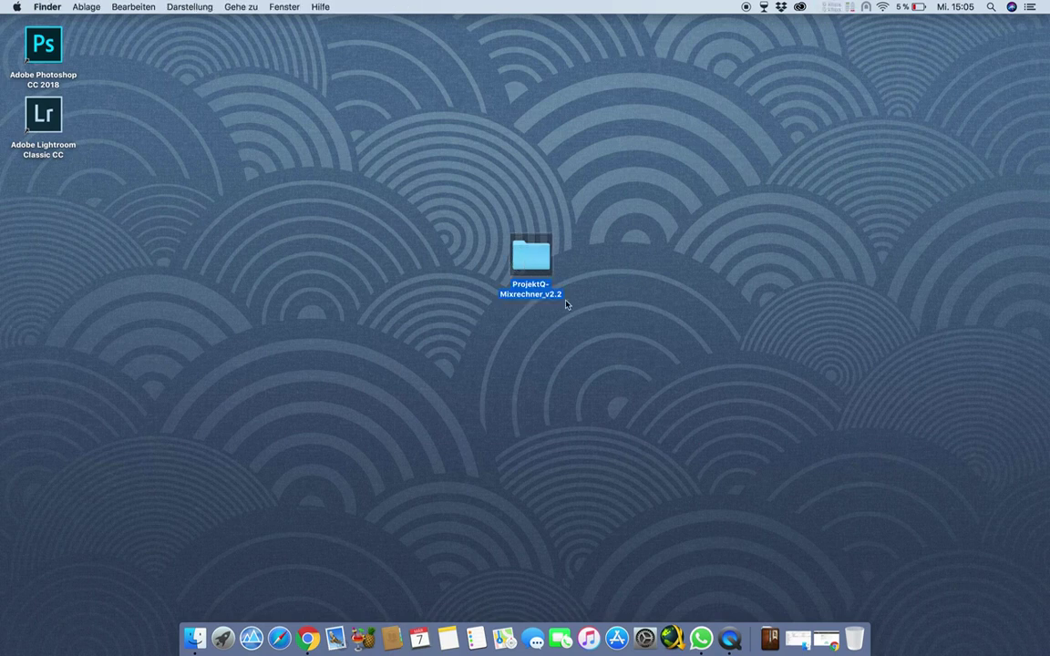
double_click(530, 259)
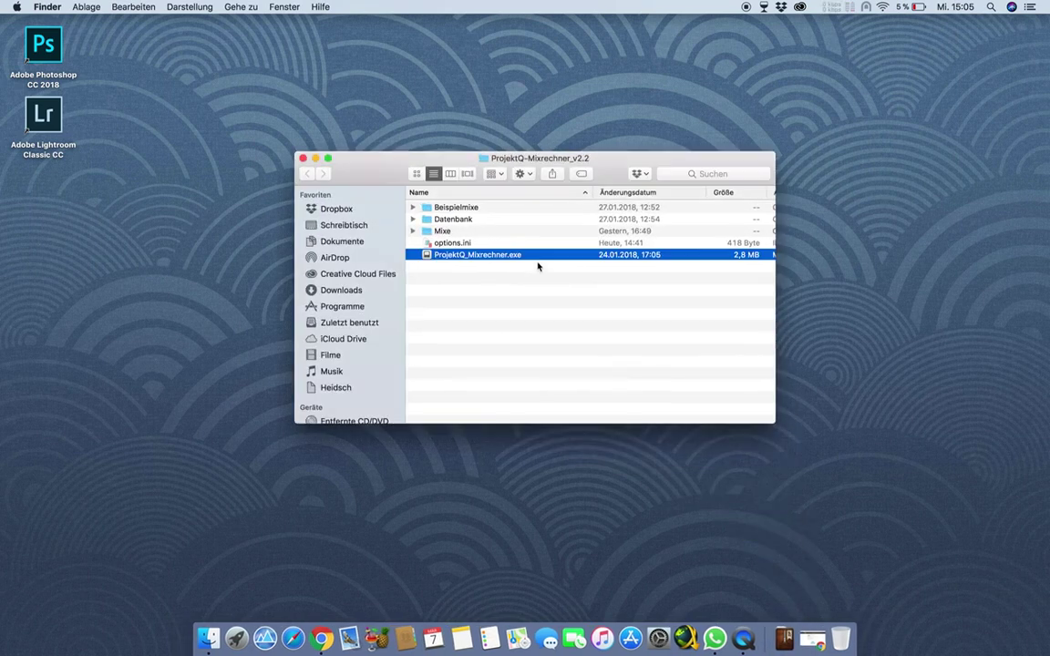
left_click(503, 277)
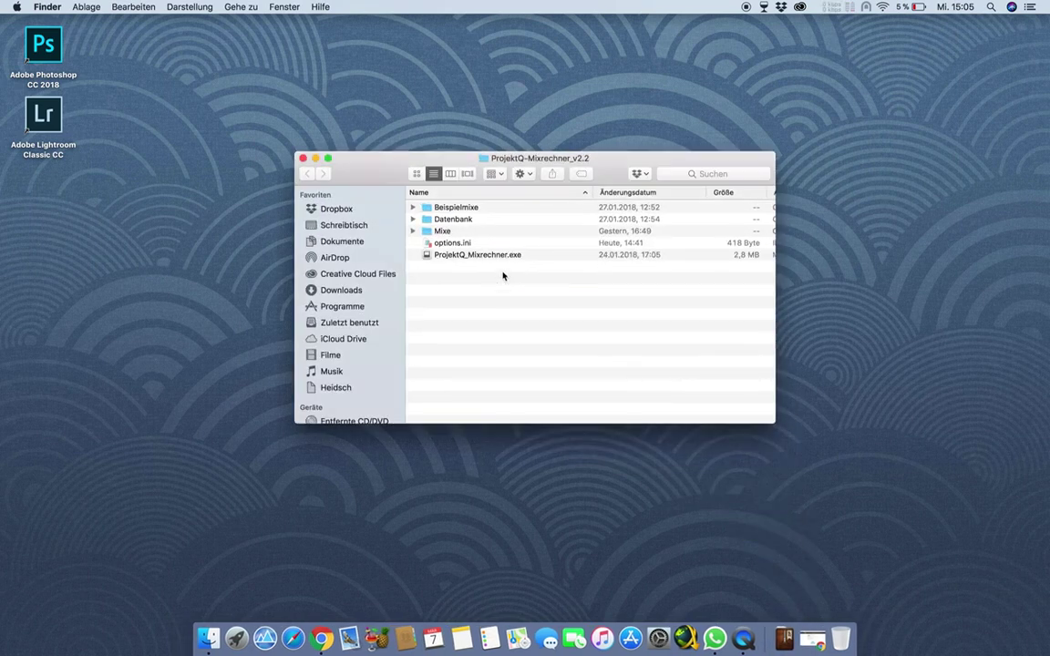
left_click(452, 256)
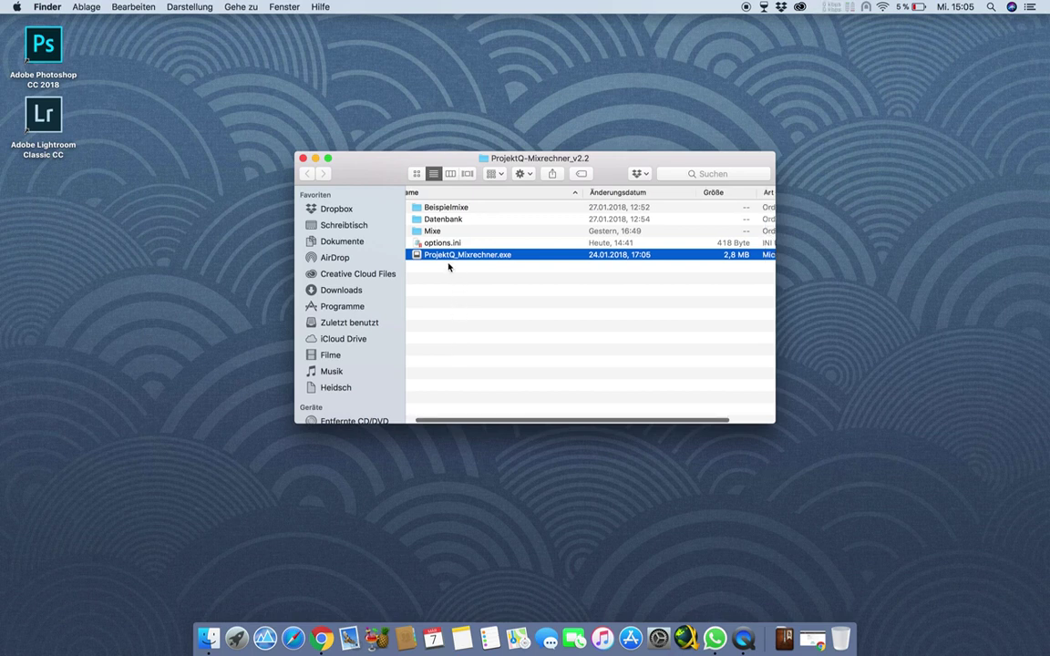
scroll(447, 260, "right", 3)
scroll(443, 250, "left", 3)
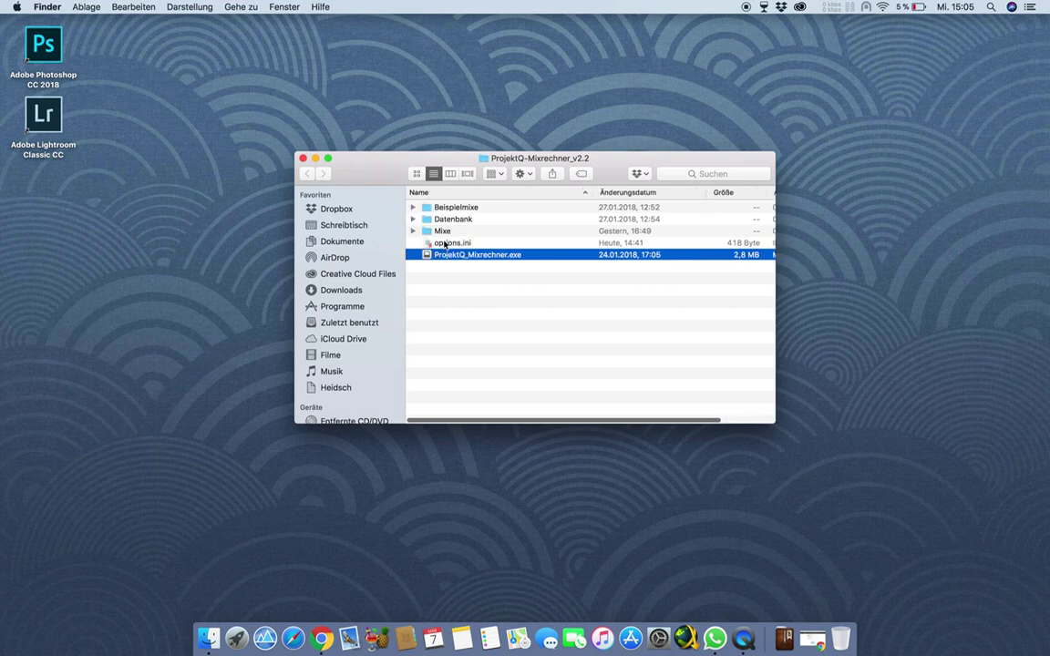
Examine options.ini and the files inside the Beispielmixe and Datenbank subfolders, including Lieferanten_Alle.pqd
left_click(445, 243)
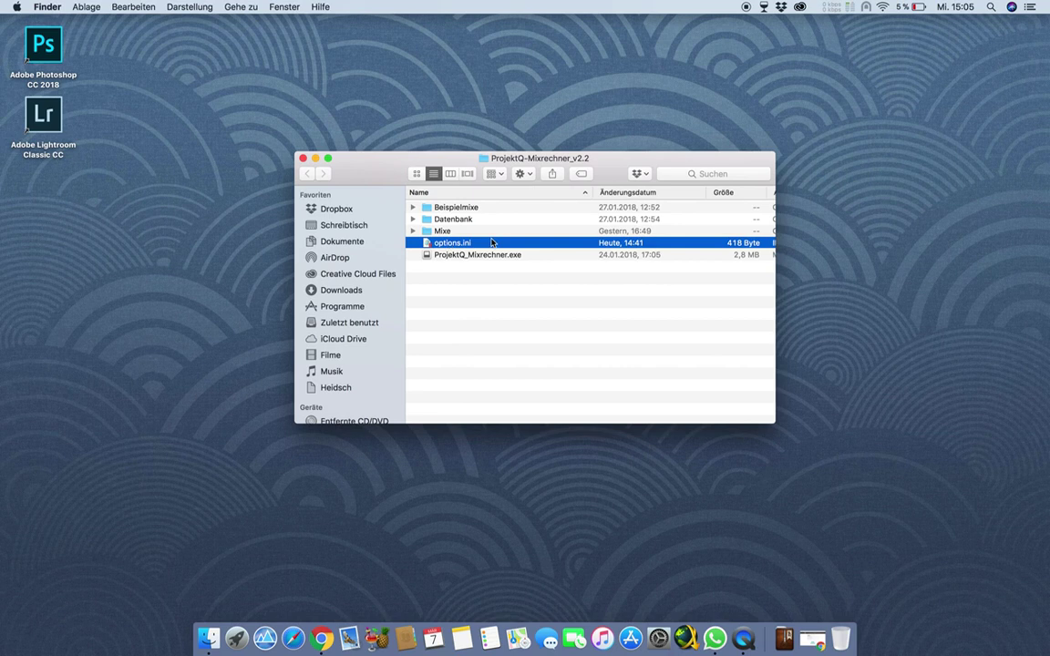
left_click(423, 208)
left_click(415, 207)
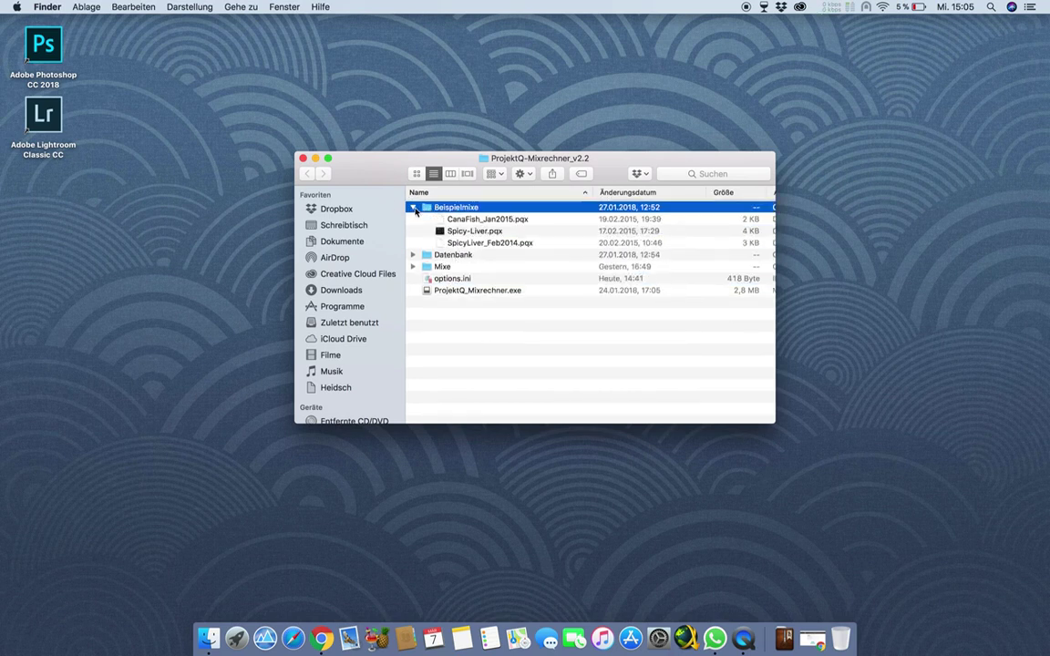
left_click(414, 208)
left_click(413, 219)
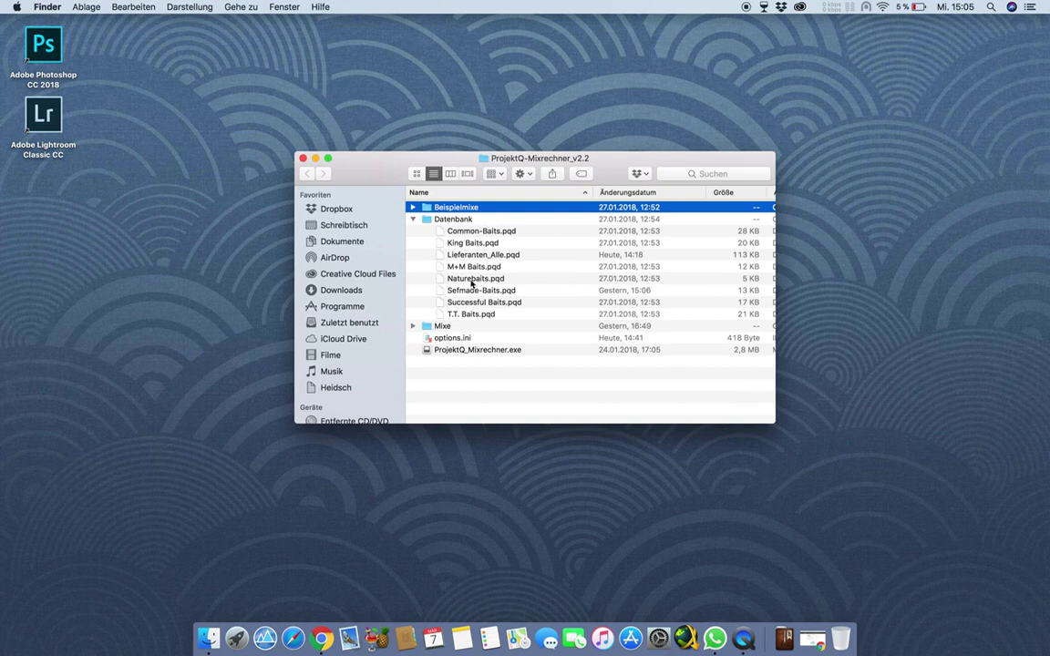
left_click(433, 254)
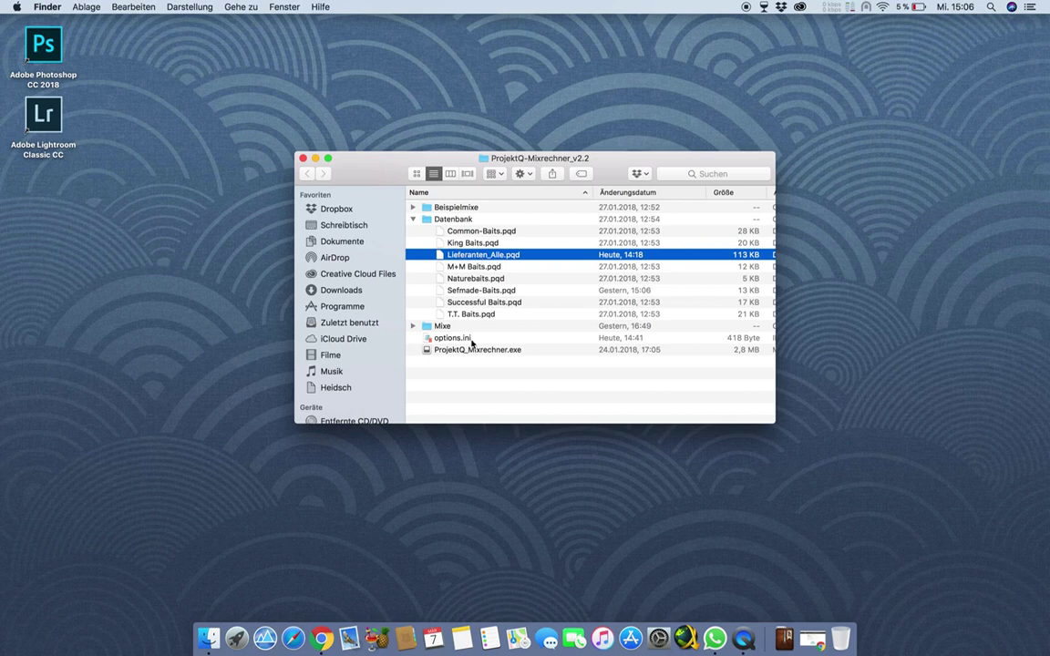
left_click(415, 221)
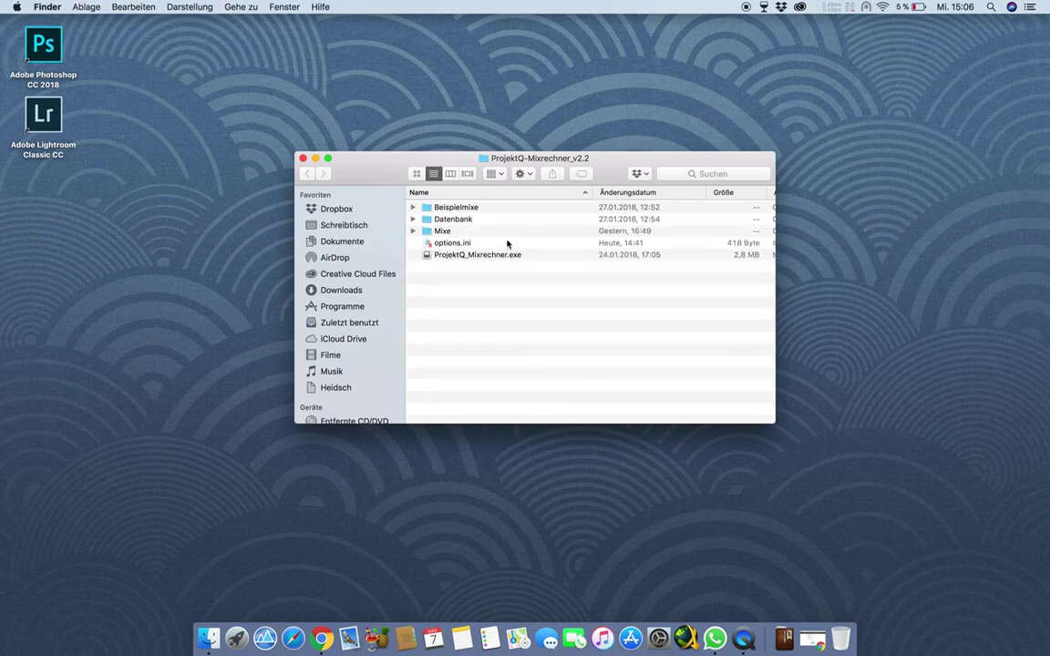
Launch ProjektQ_Mixrechner.exe and close the folder window
double_click(498, 258)
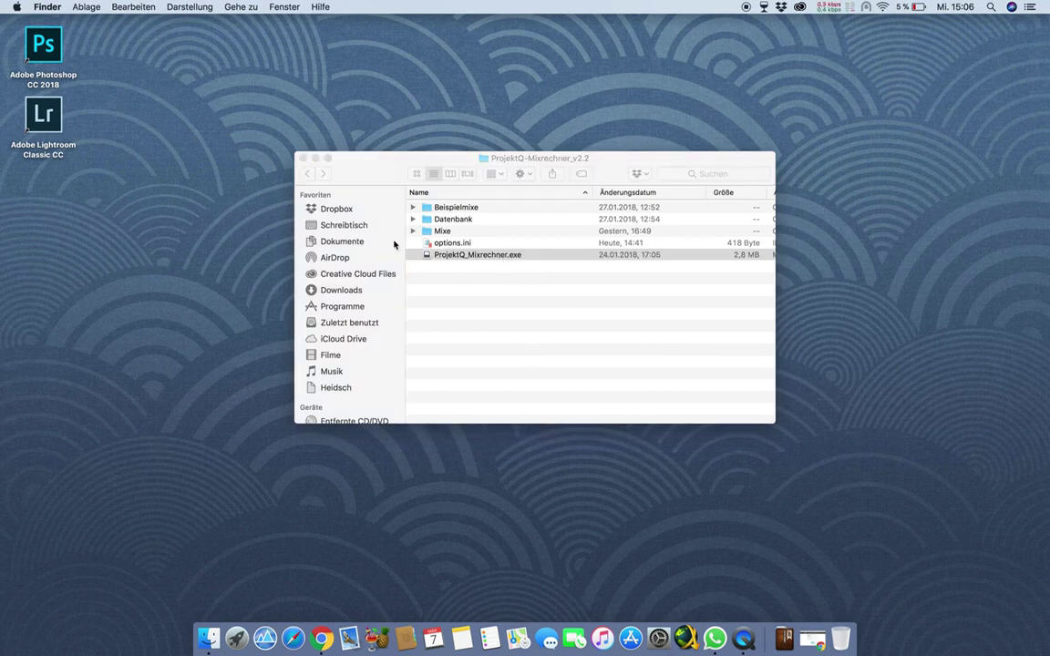
left_click(304, 158)
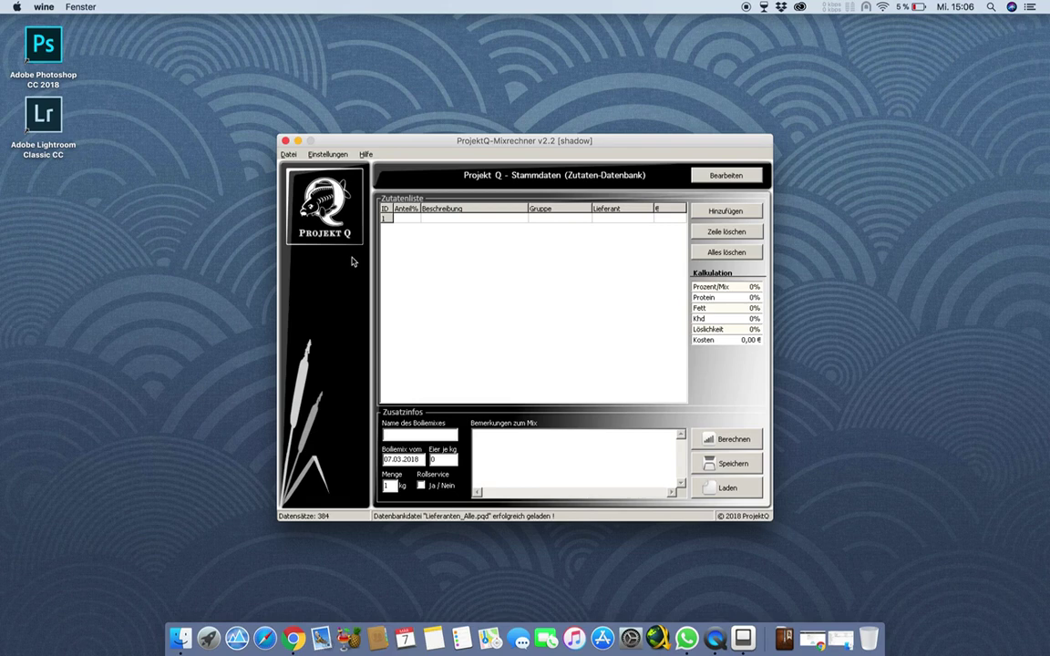
Look through the Datei commands and open the Mixrechner's options dialog
left_click(288, 154)
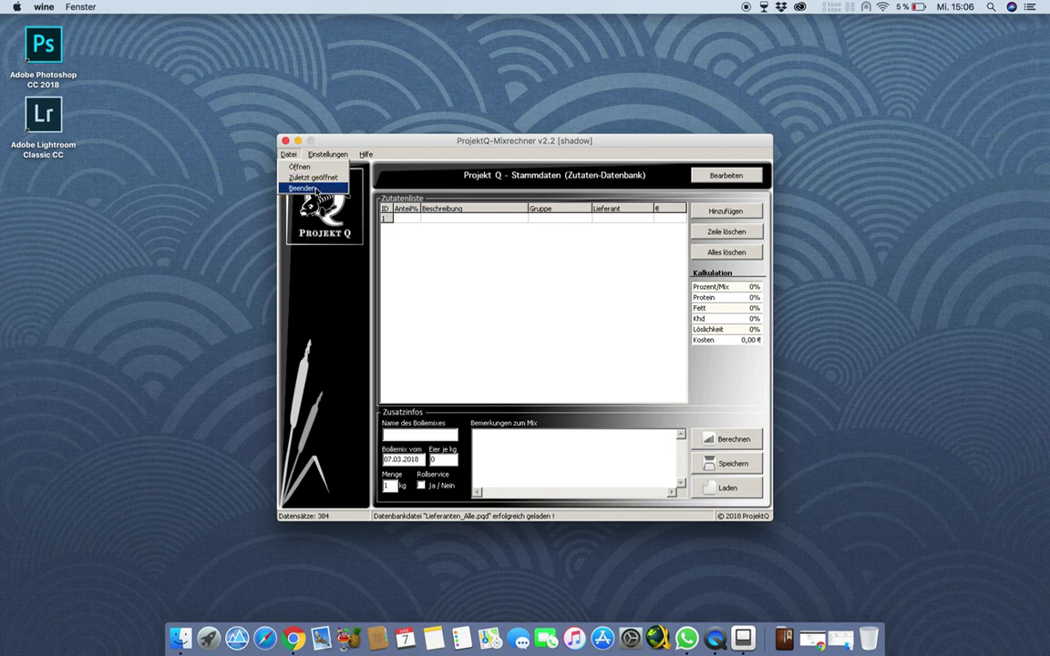
mouse_move(321, 157)
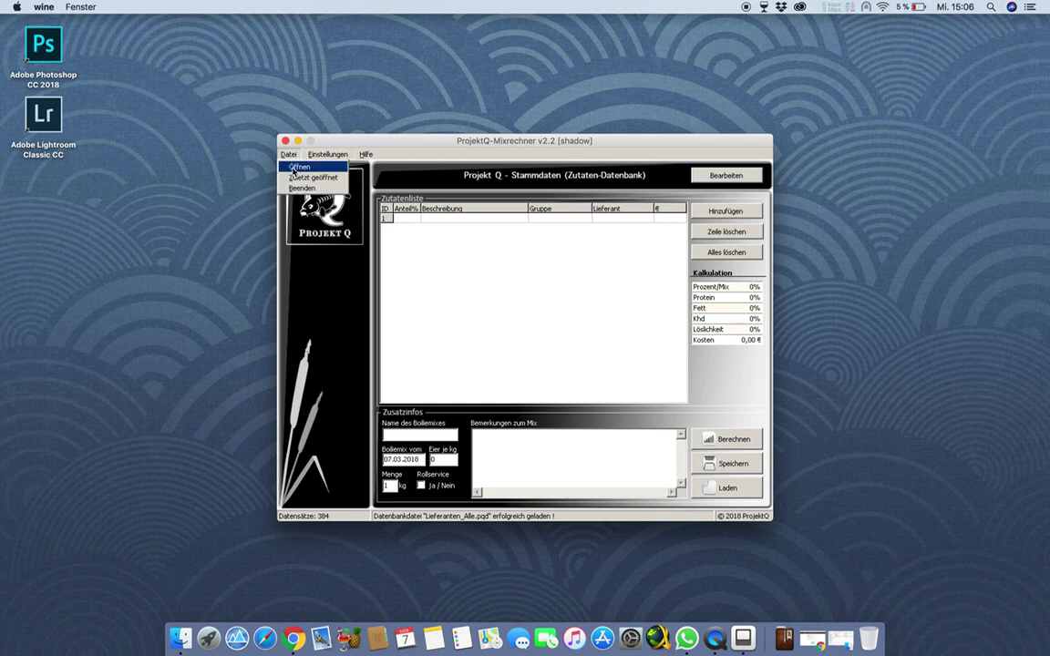
left_click(288, 155)
left_click(325, 156)
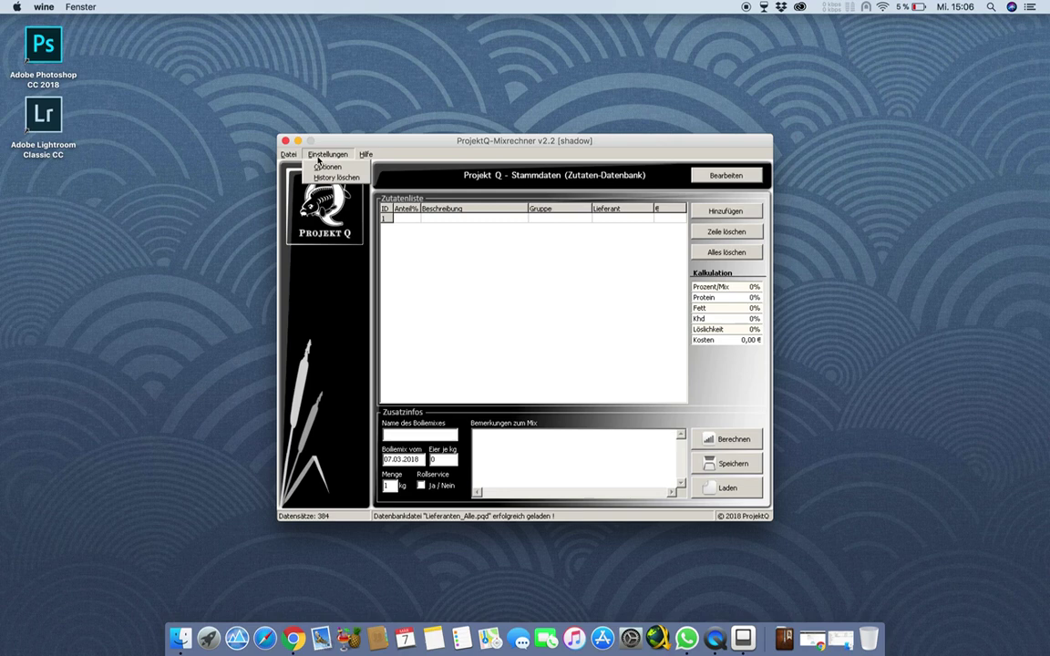
left_click(320, 167)
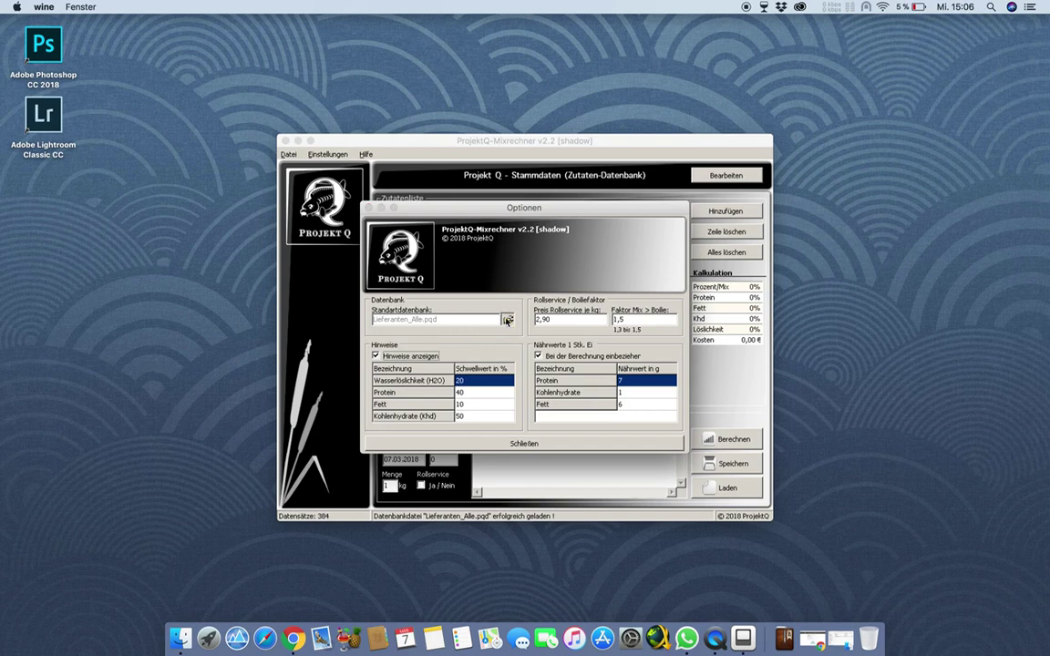
View the files in the Datenbank folder that can serve as the standard database, and cancel the selection
left_click(508, 319)
left_click(575, 187)
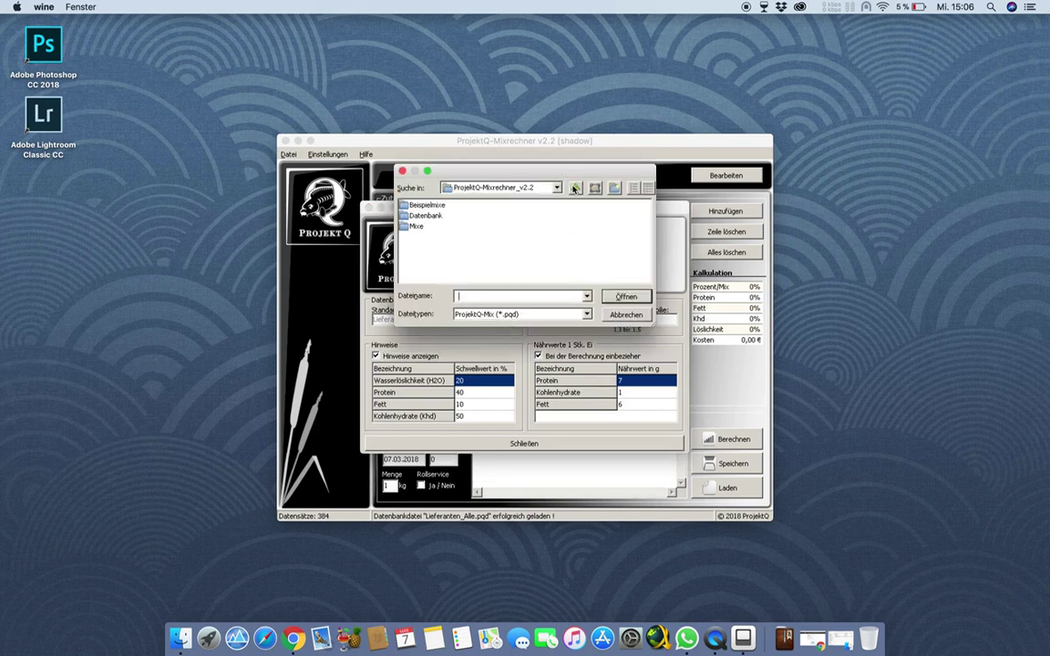
double_click(425, 215)
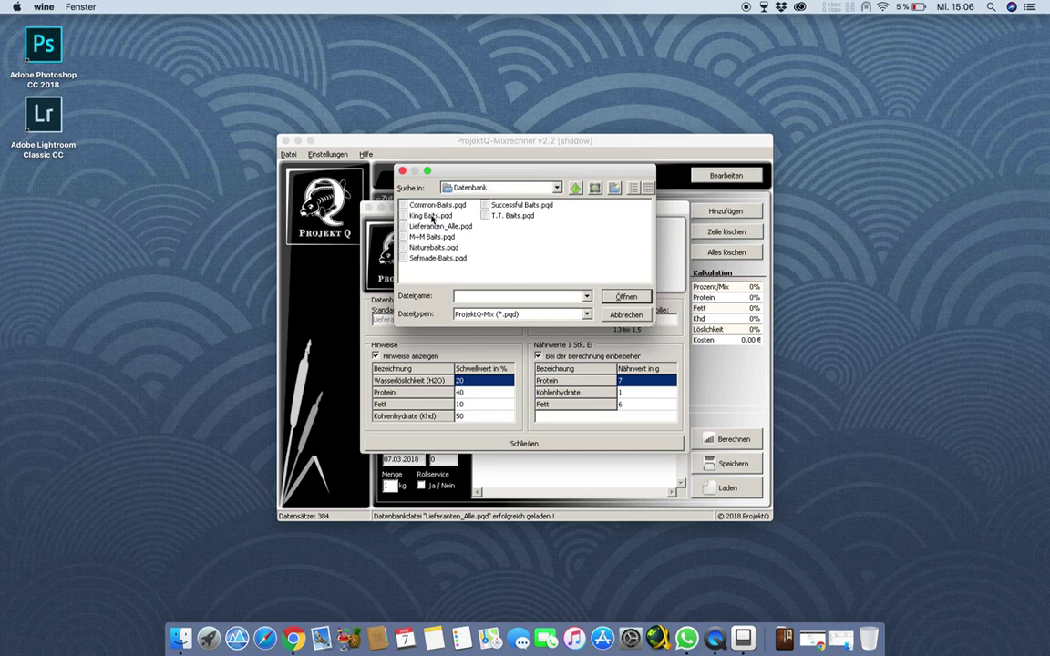
left_click(626, 315)
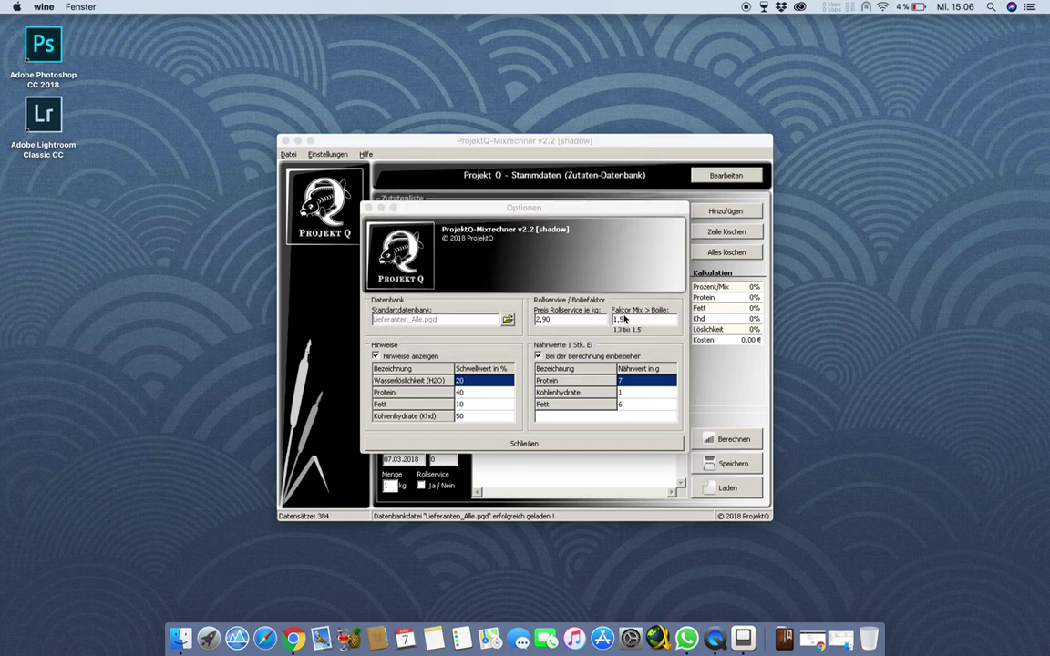
Review the rolling service price per kg and the mix-to-boilie factor without changing them
left_click(541, 320)
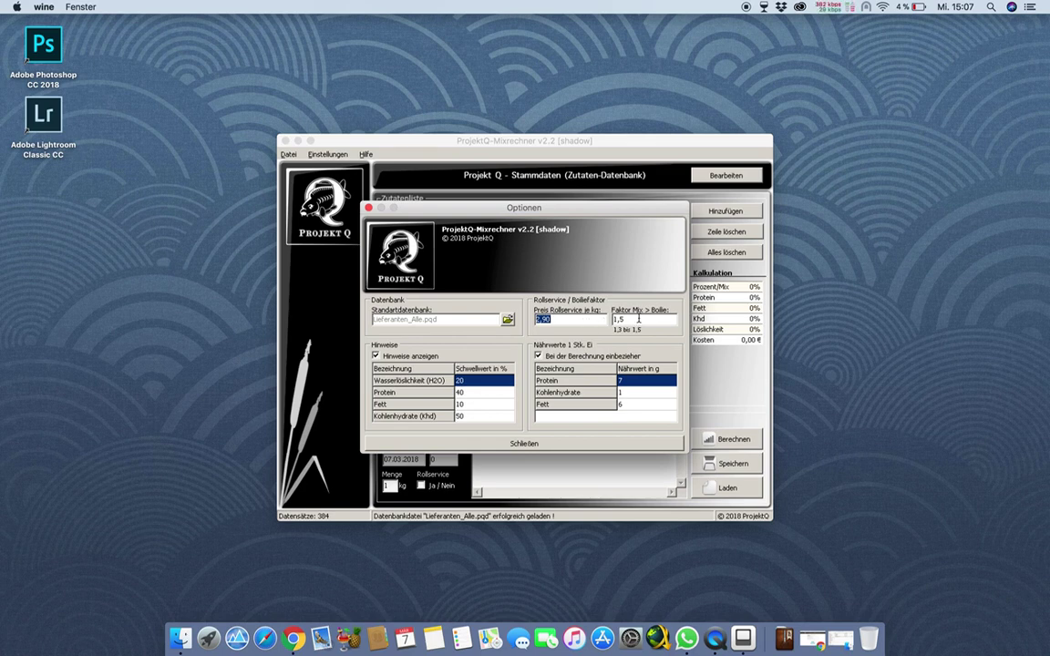
key("Tab")
left_click(632, 320)
double_click(629, 318)
left_click(626, 319)
double_click(626, 319)
Switch off Hinweise anzeigen, keep the egg nutrition values included in the calculation, and close the options
left_click(376, 356)
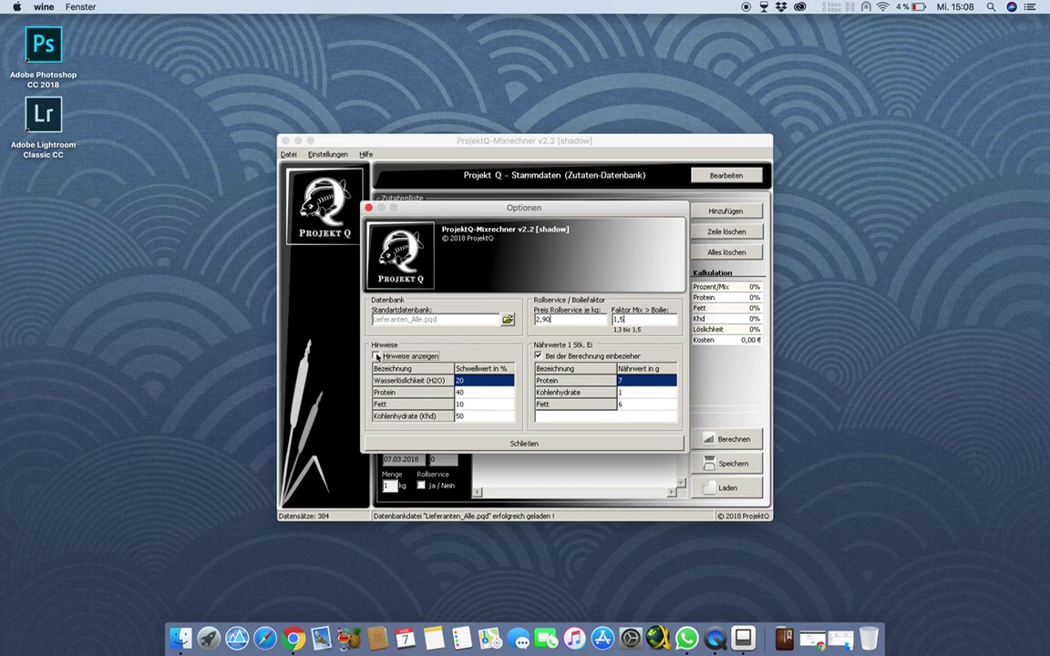
left_click(538, 356)
left_click(538, 356)
left_click(524, 444)
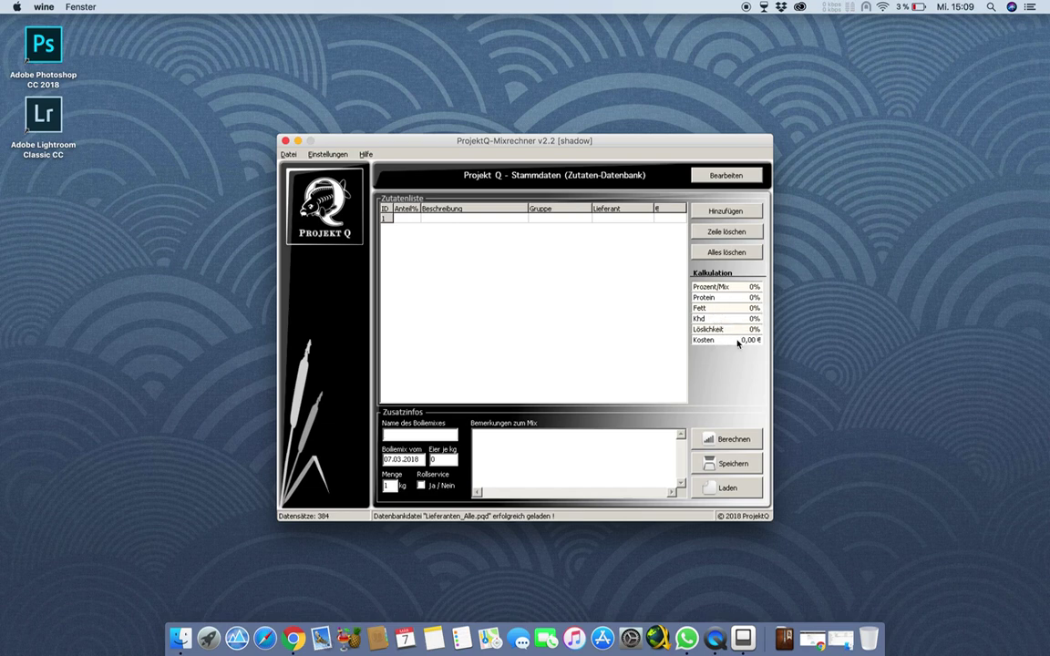
Try out the Rollservice option for the boilie mix by switching it on and off again
left_click(425, 434)
left_click(421, 486)
left_click(421, 486)
Open the ingredient data list for adding ingredients and sort it by Gruppe, followed by Beschreibung
left_click(723, 213)
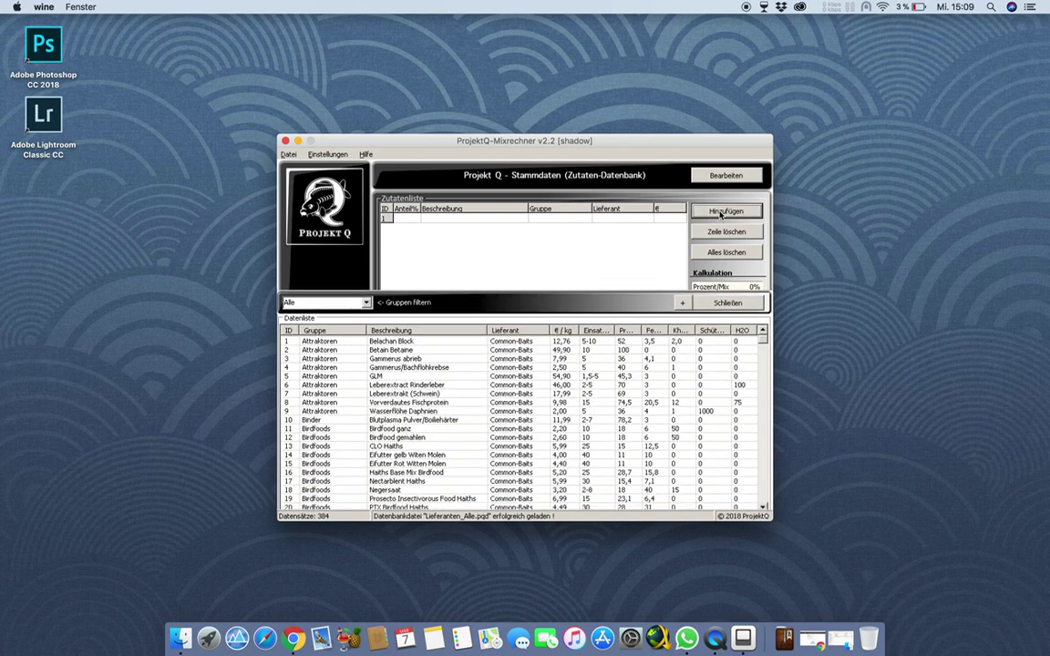
left_click(333, 323)
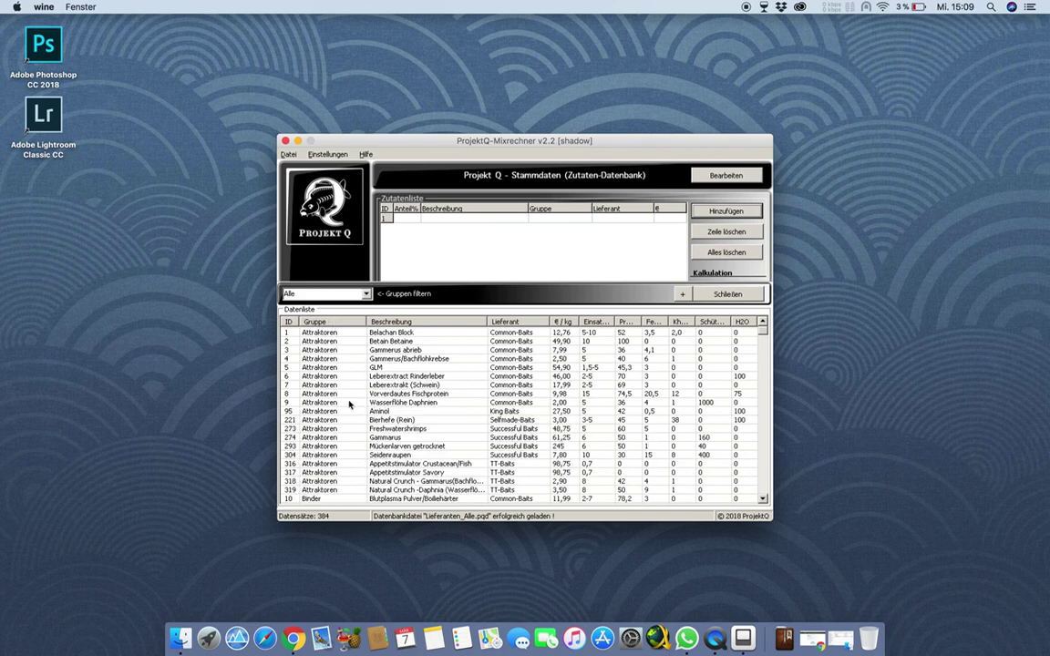
left_click(392, 323)
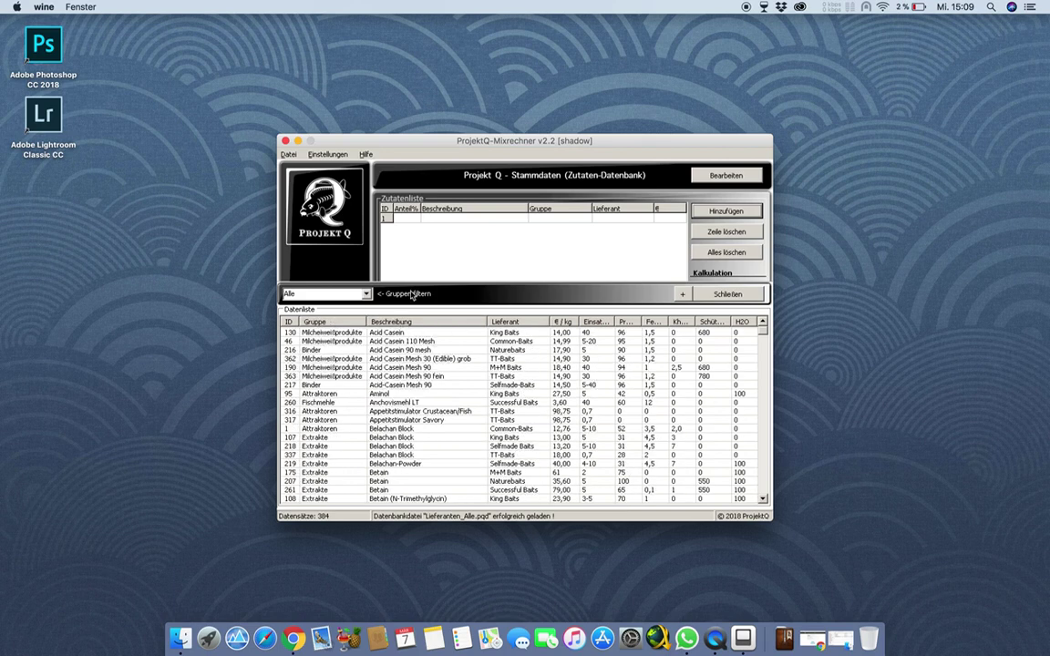
Close and reopen the ingredient data list, and sort its entries by Gruppe
left_click(727, 294)
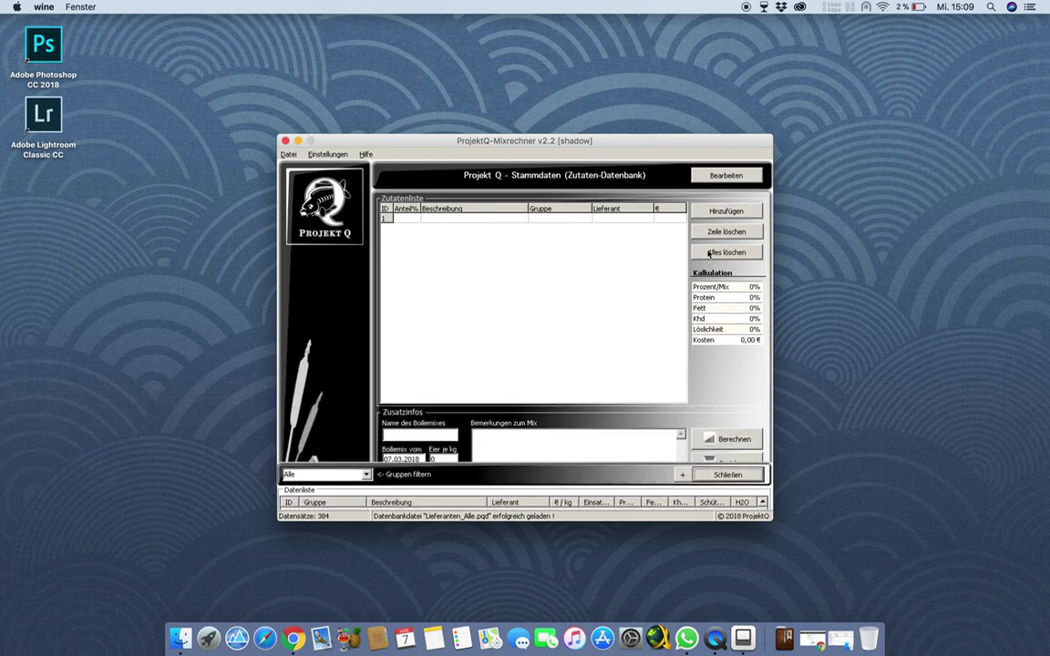
left_click(715, 481)
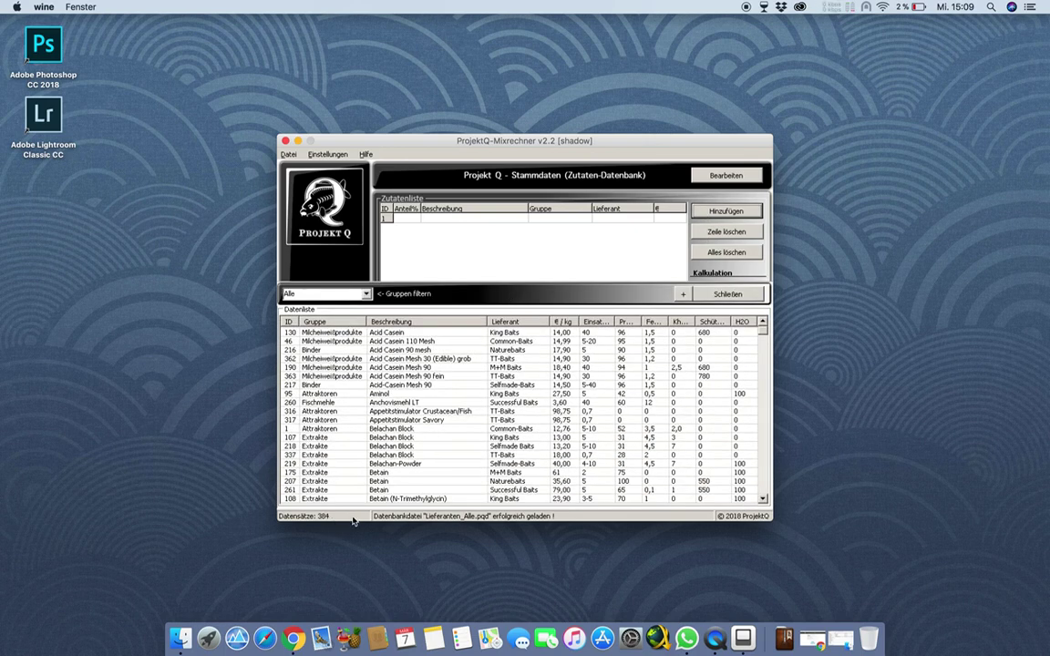
left_click(350, 323)
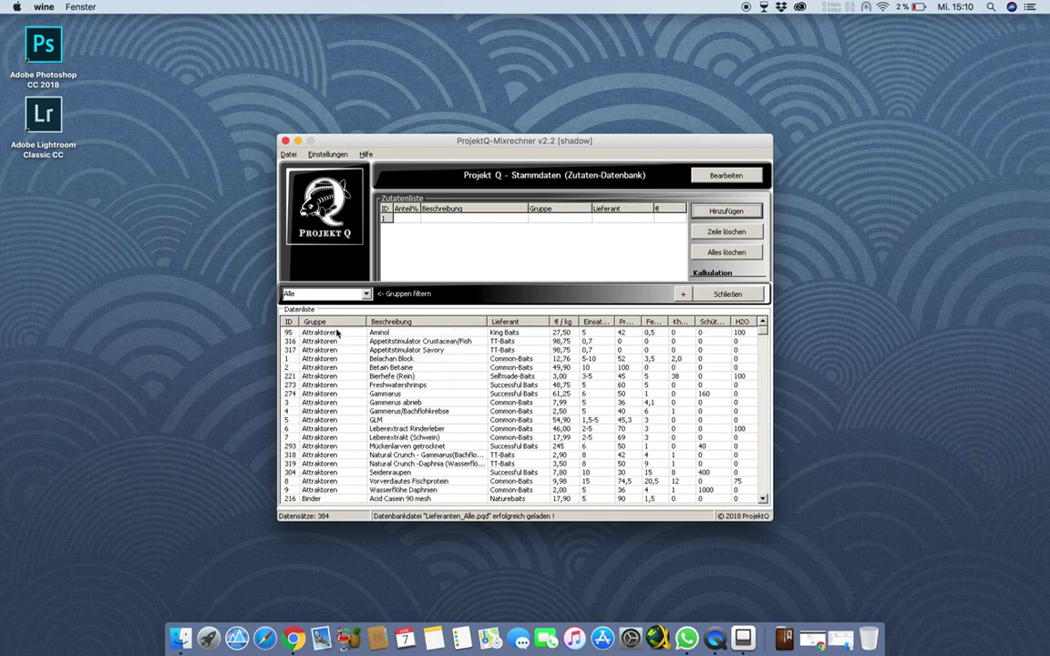
Sort the data list by Beschreibung and add LT Fischmehl (M+M Baits), Maismehl (Successful Baits) and Sojamehl (vollfett) (M+M Baits) to the mix
left_click(391, 325)
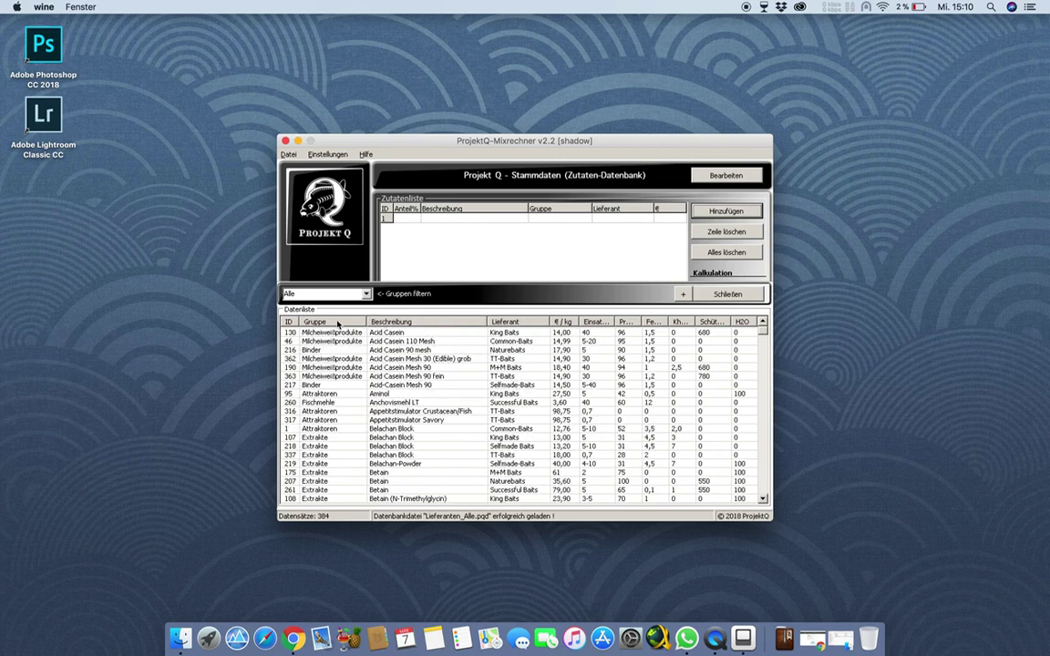
left_click_drag(762, 337, 756, 419)
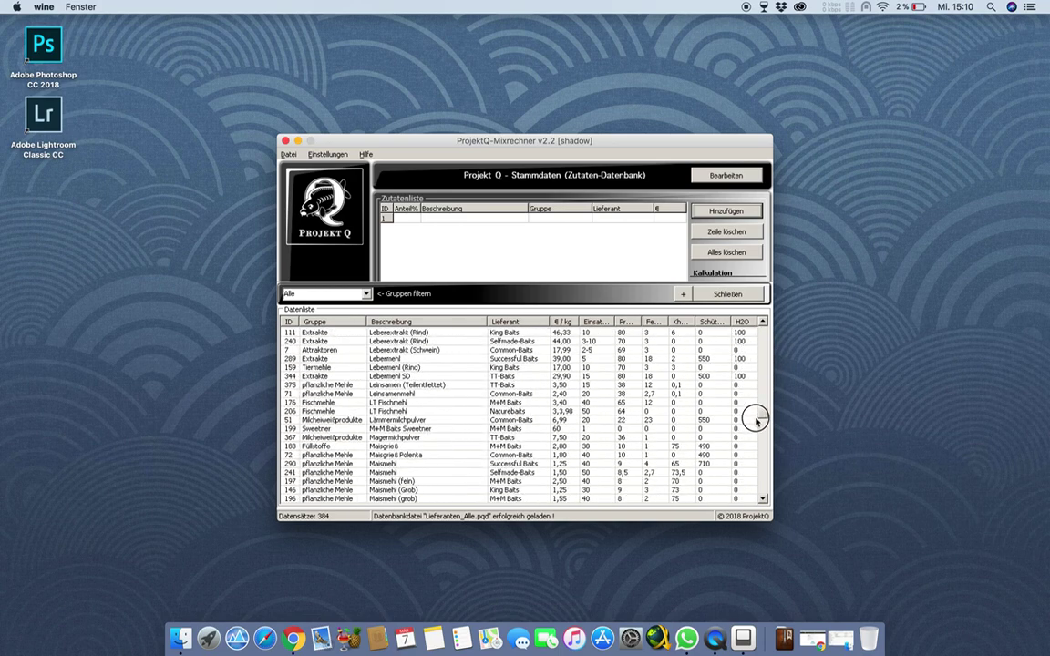
double_click(339, 402)
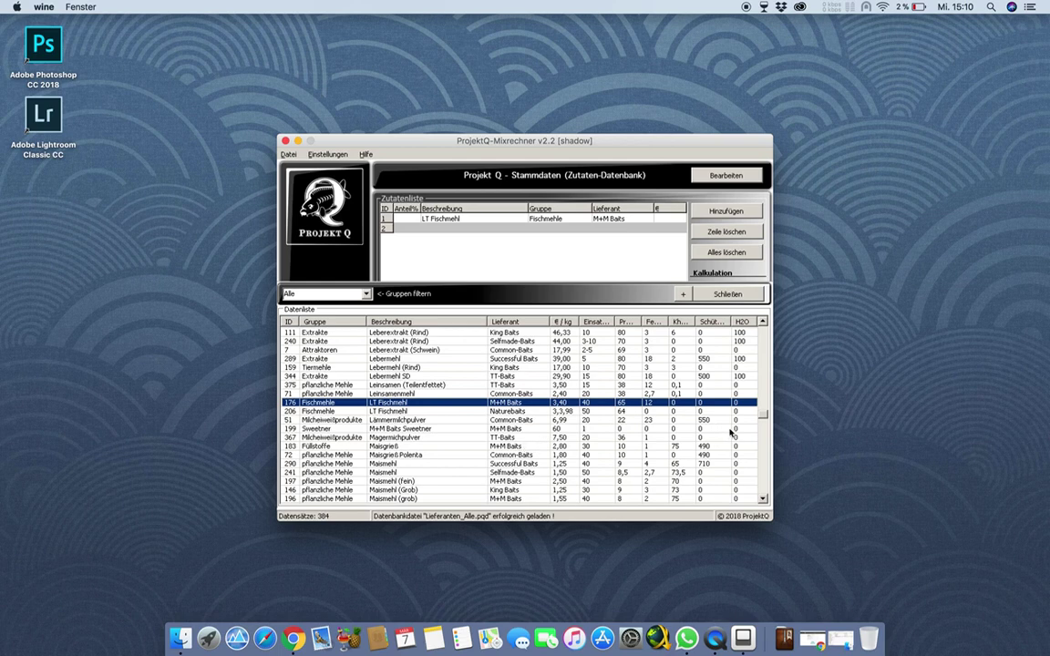
double_click(400, 465)
left_click_drag(759, 414, 750, 468)
double_click(428, 420)
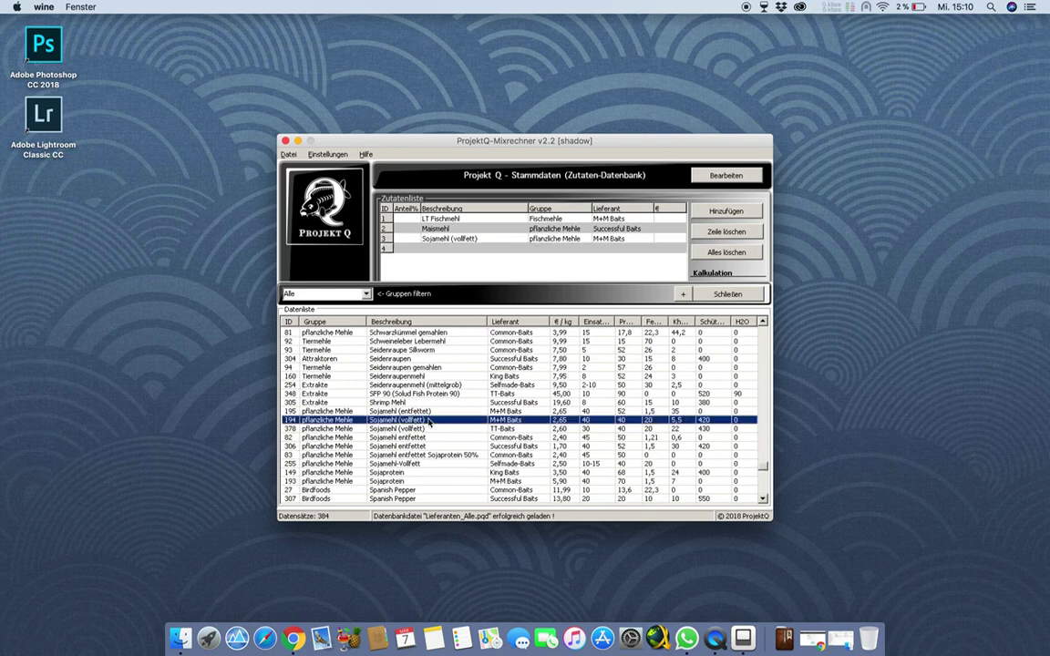
Add Hartweizengrieß from King Baits, Pre-Digested-Fischmehl (vorverdaut) from Selfmade-Baits, and Egg Albumin from Successful Baits twice to the ingredient list
left_click_drag(761, 468, 766, 387)
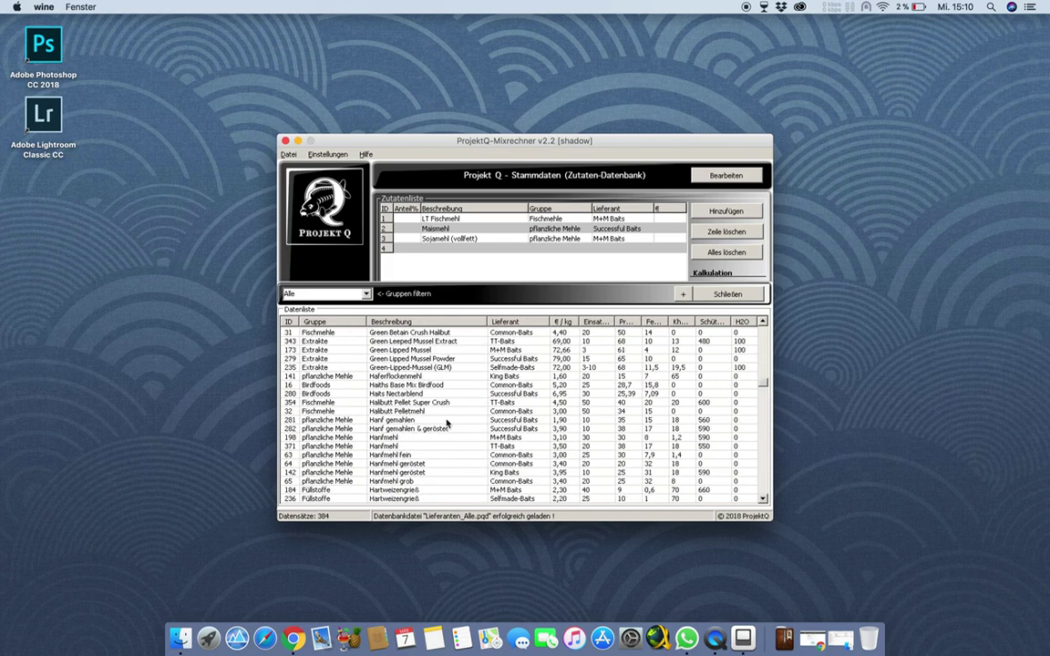
scroll(429, 469, "down", 4)
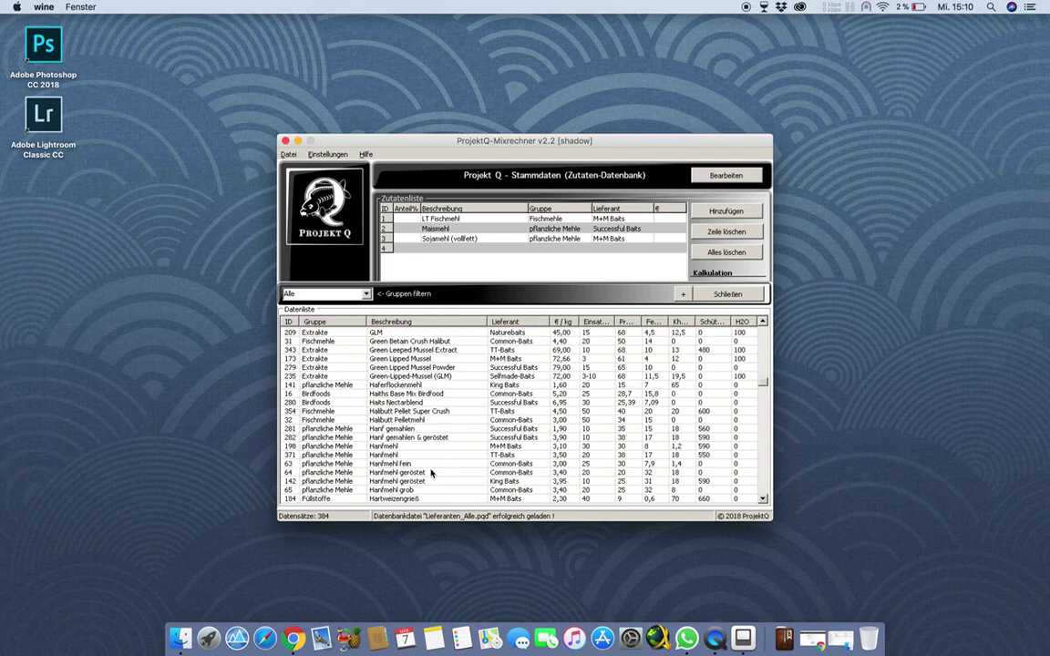
double_click(422, 482)
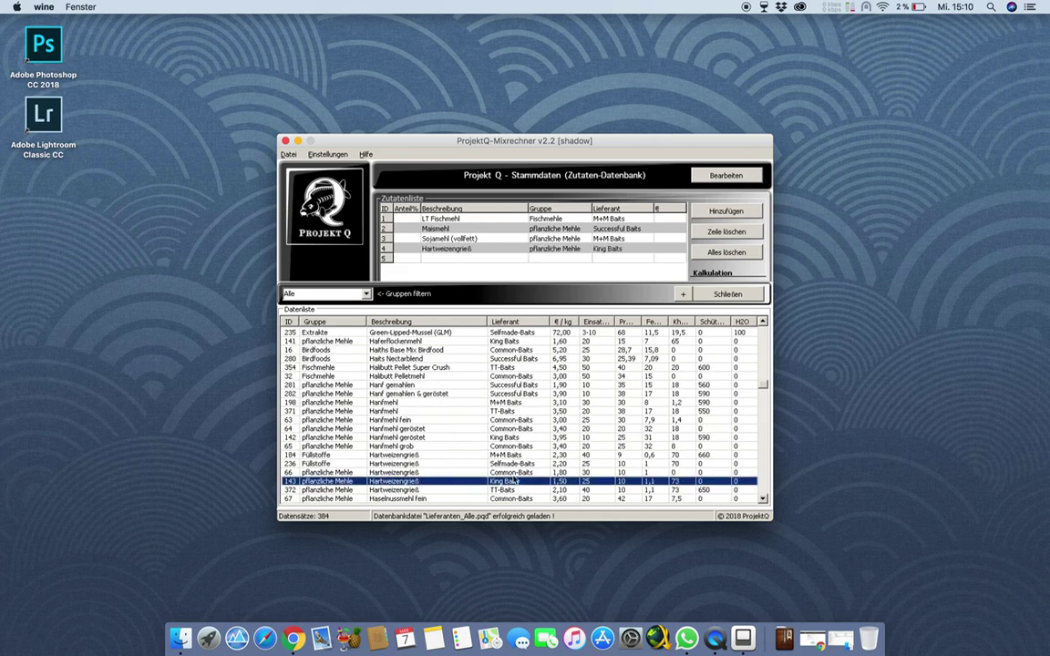
left_click_drag(766, 387, 761, 441)
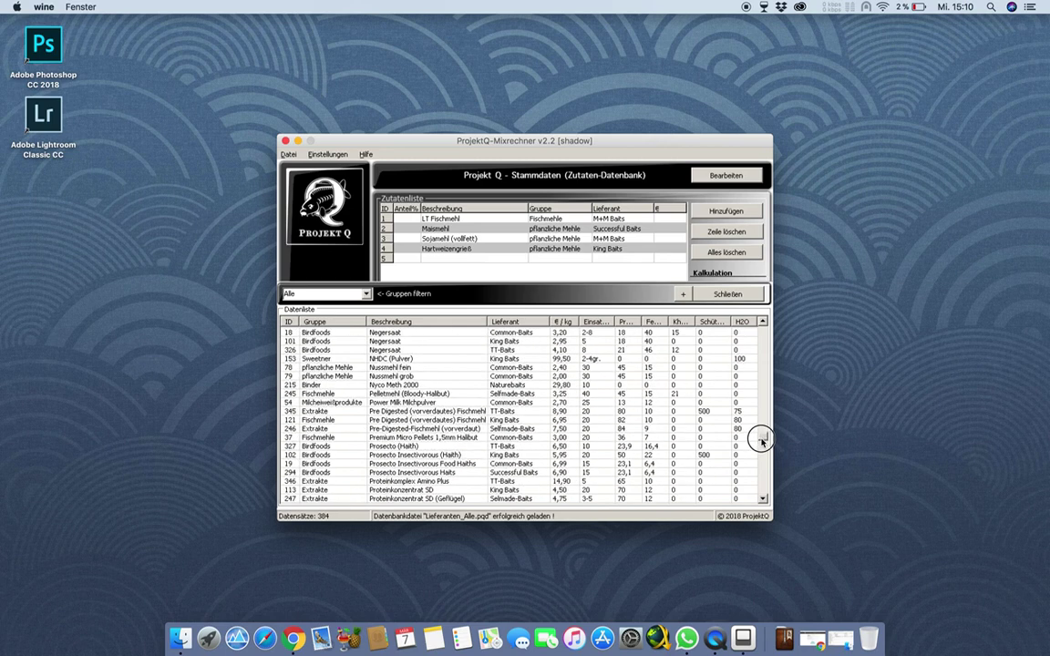
double_click(457, 429)
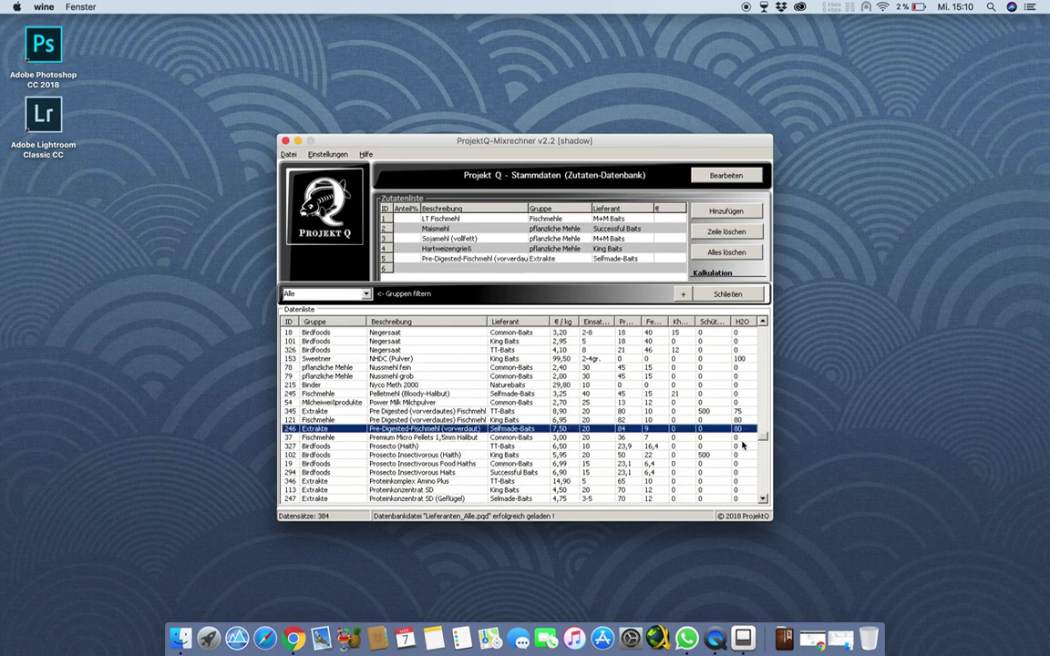
left_click_drag(761, 439, 757, 359)
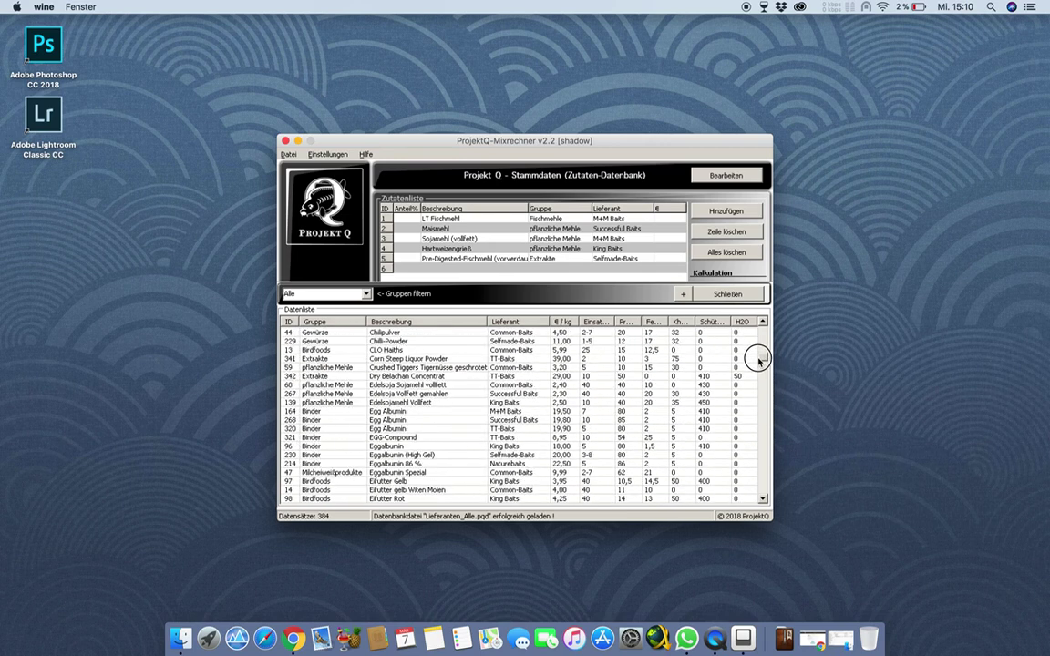
double_click(412, 420)
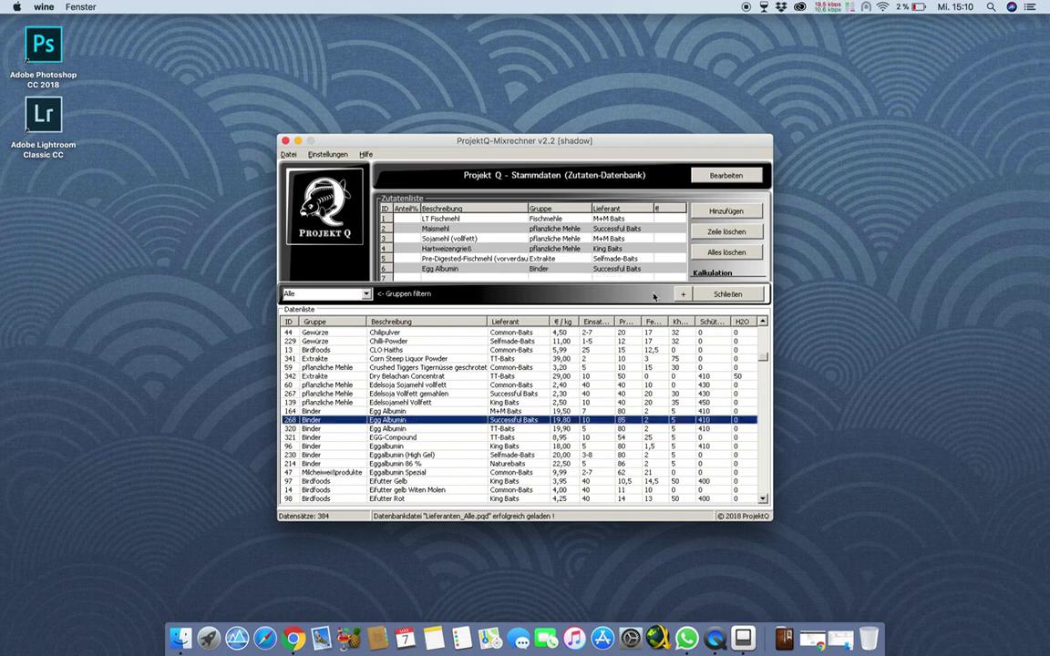
double_click(391, 425)
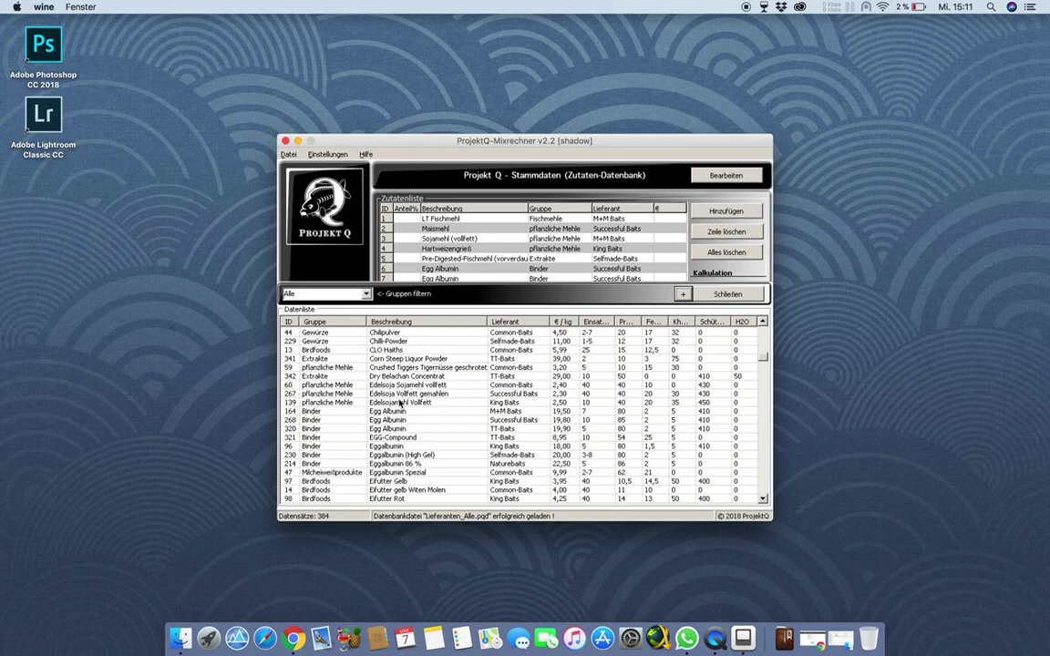
Filter the data list to the Fischmehle group, close it, and delete the duplicate Egg Albumin row from the ingredient list
left_click(365, 294)
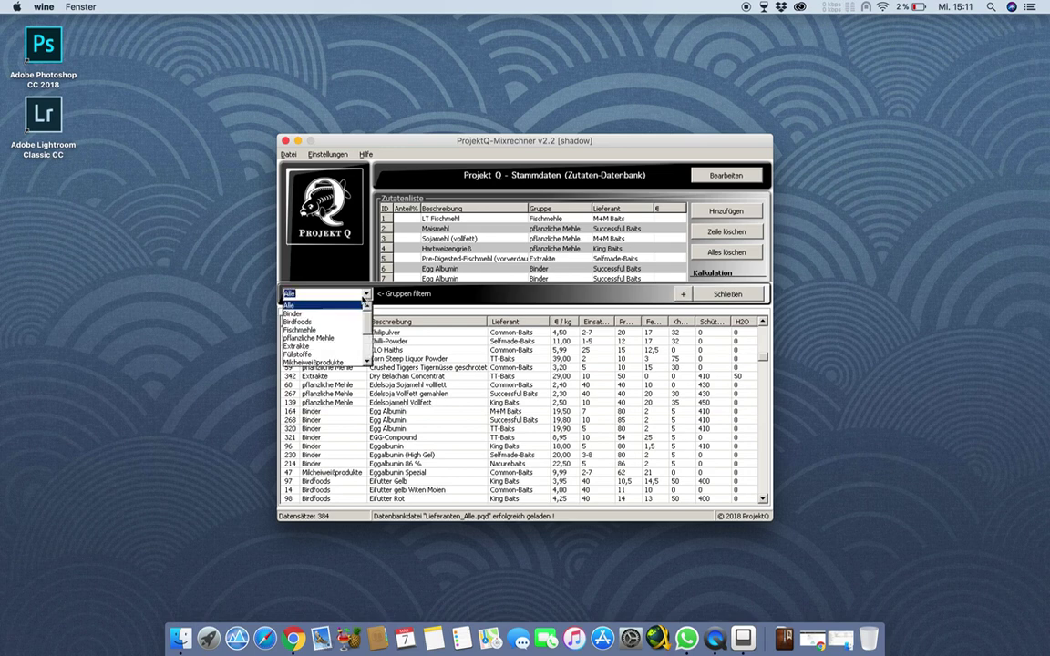
left_click(326, 330)
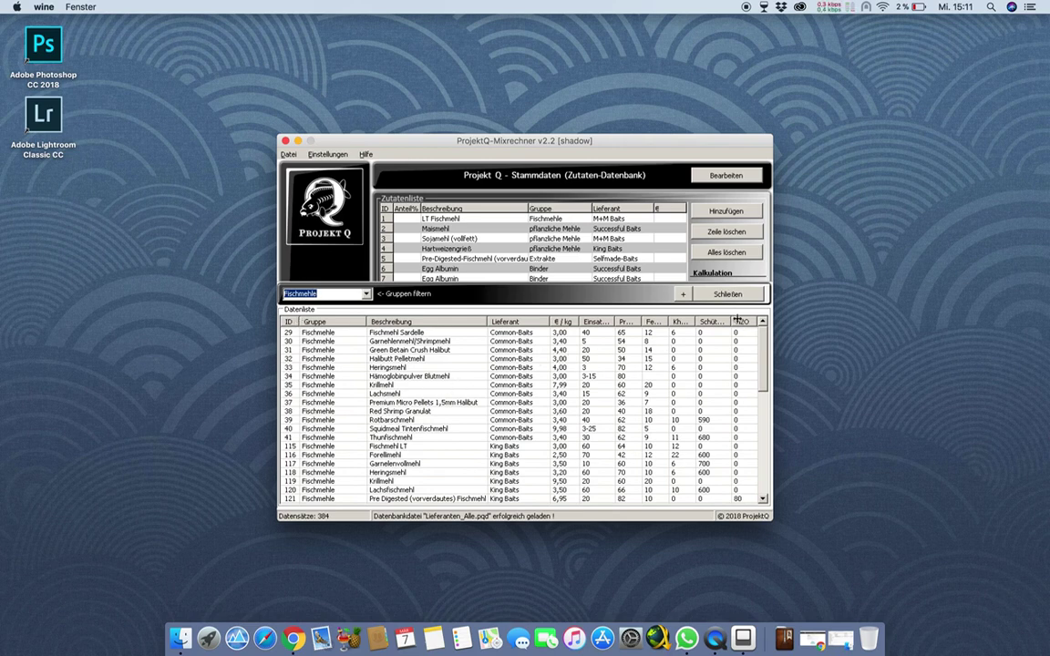
left_click(657, 278)
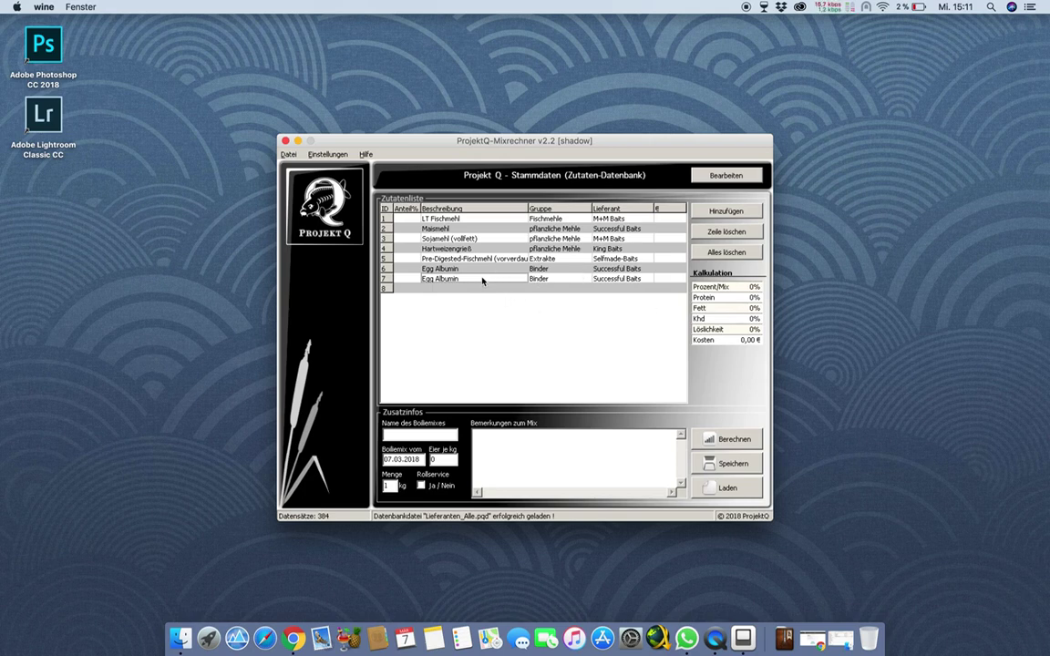
left_click(727, 232)
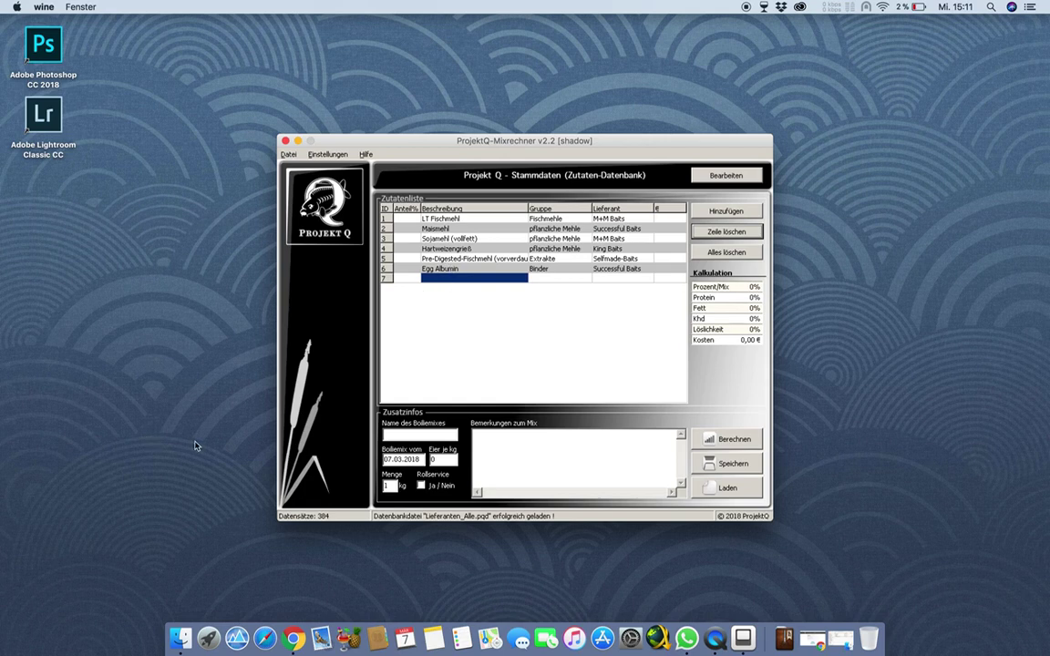
Enter the shares: LT Fischmehl 30 %, Maismehl 15 %, Sojamehl 20 %, Hartweizengrieß 15 %, Pre-Digested-Fischmehl 10 % and Egg Albumin 4 %
left_click(410, 220)
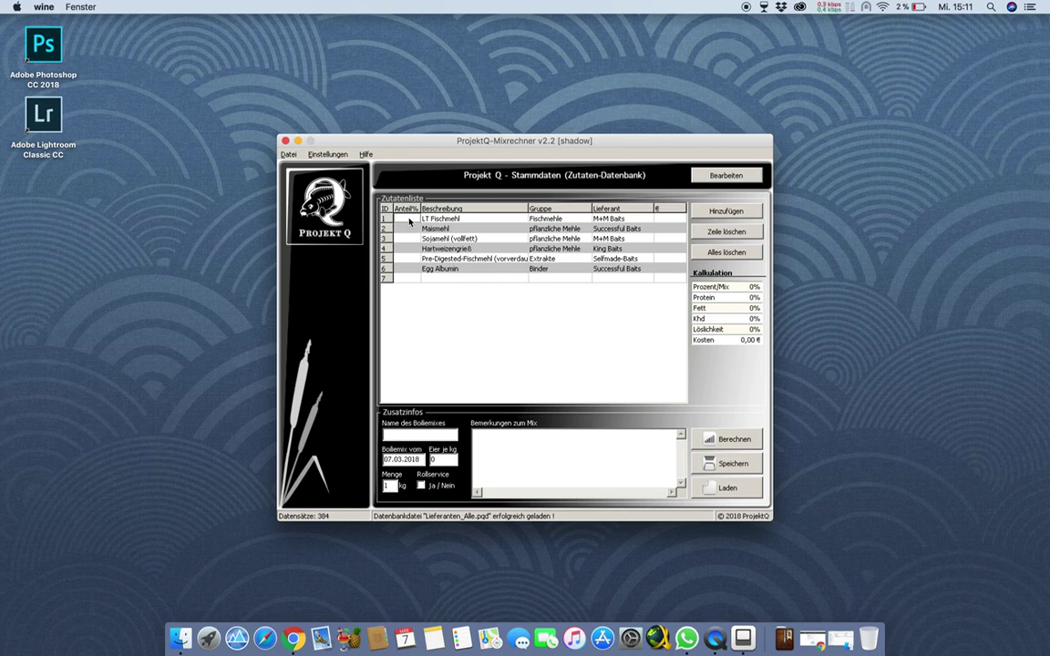
type("30")
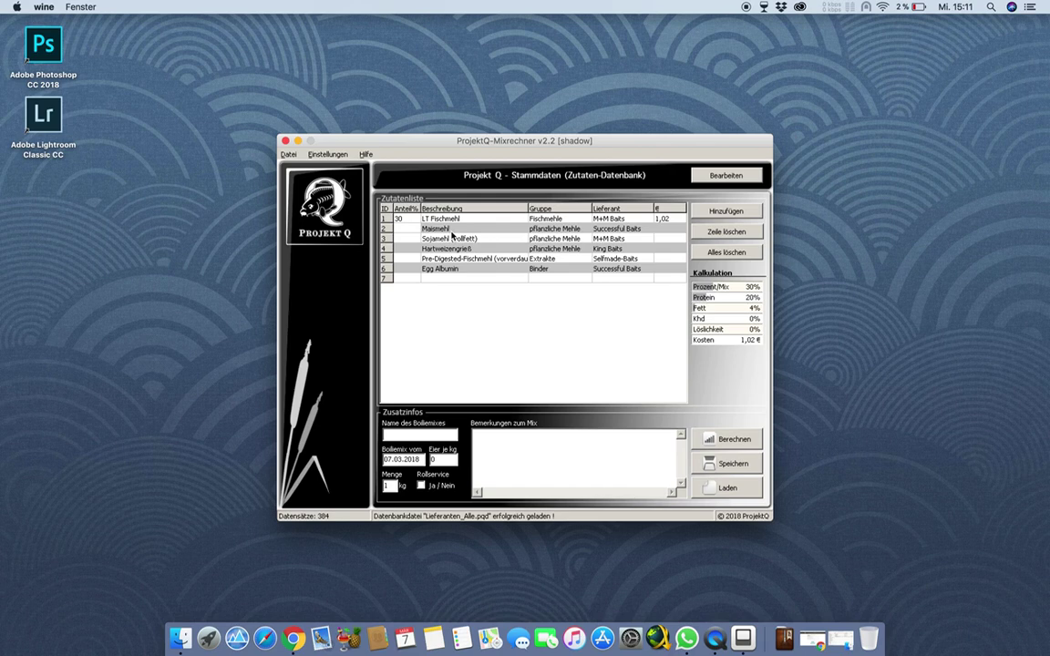
type("15")
key("Return")
type("20")
key("Return")
type("15")
key("Return")
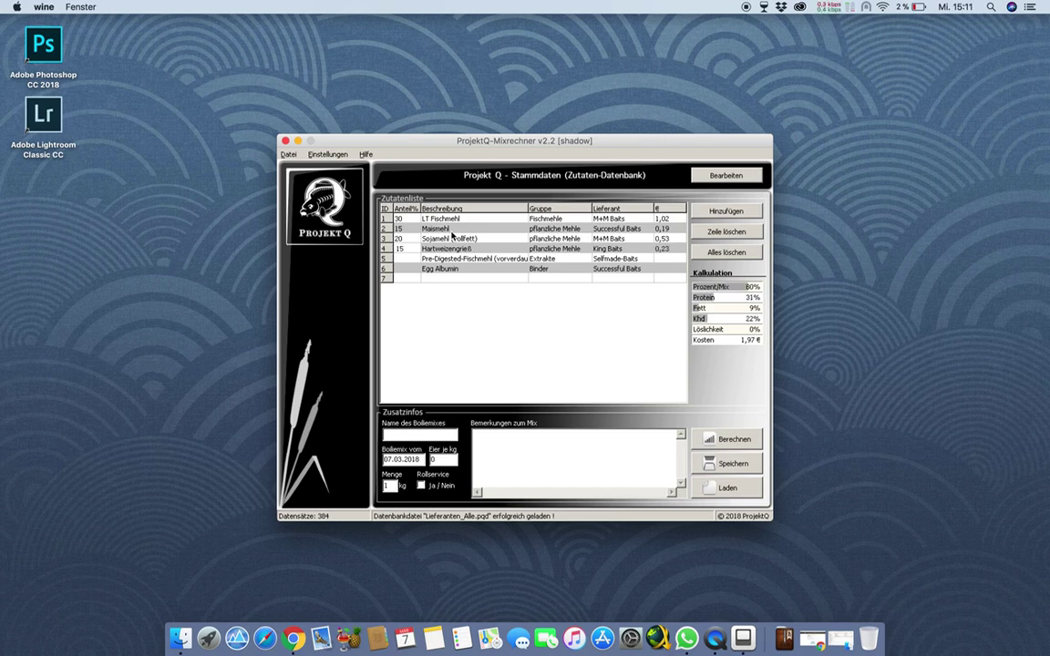
type("10")
key("Return")
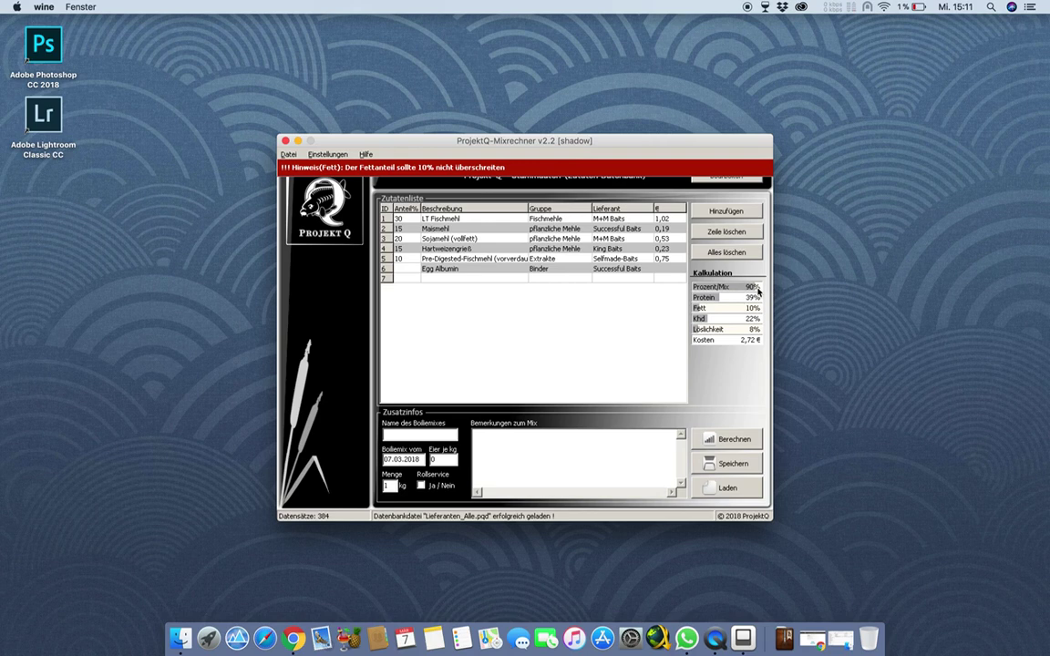
type("4")
key("Return")
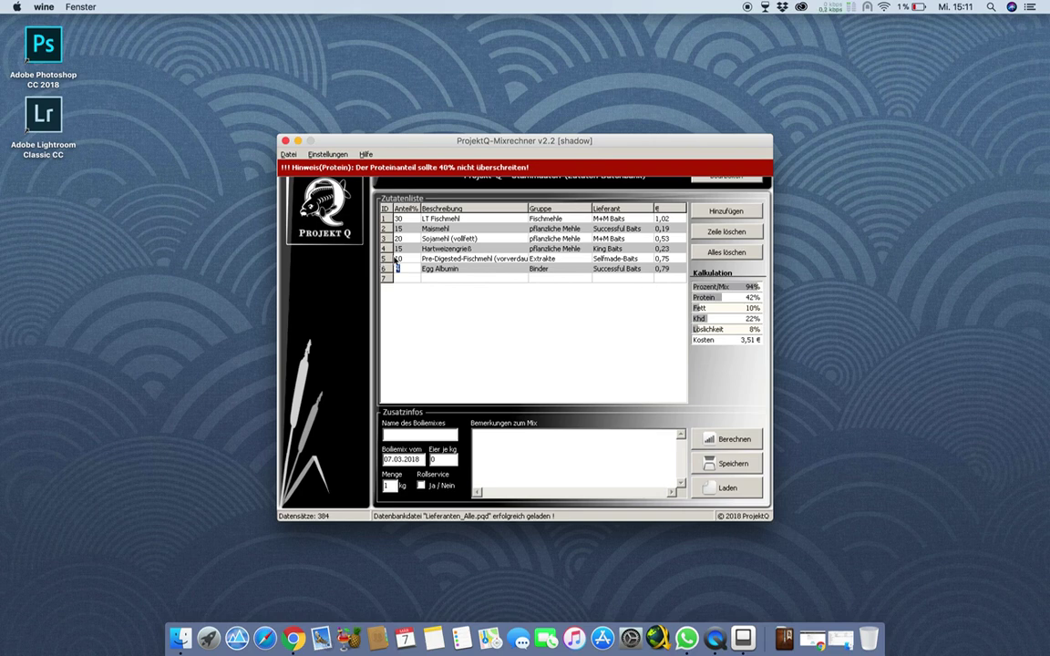
Change the share of Maismehl to 20 % and the share of Hartweizengrieß to 16 %
left_click(398, 228)
type("20")
key("Return")
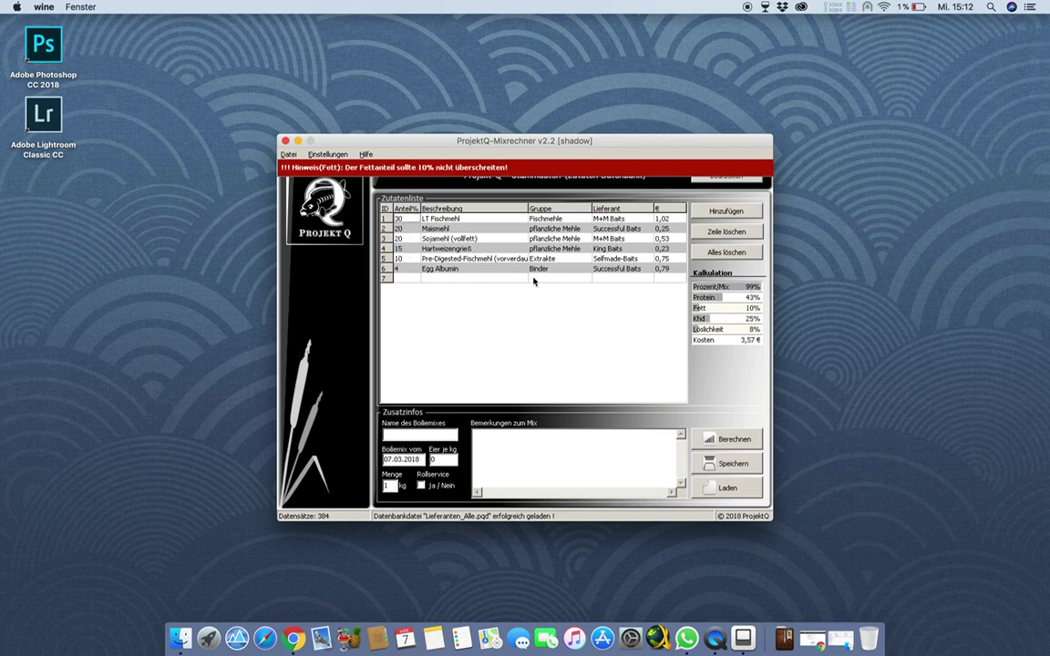
left_click(398, 248)
type("1")
key("Return")
type("6")
left_click(401, 258)
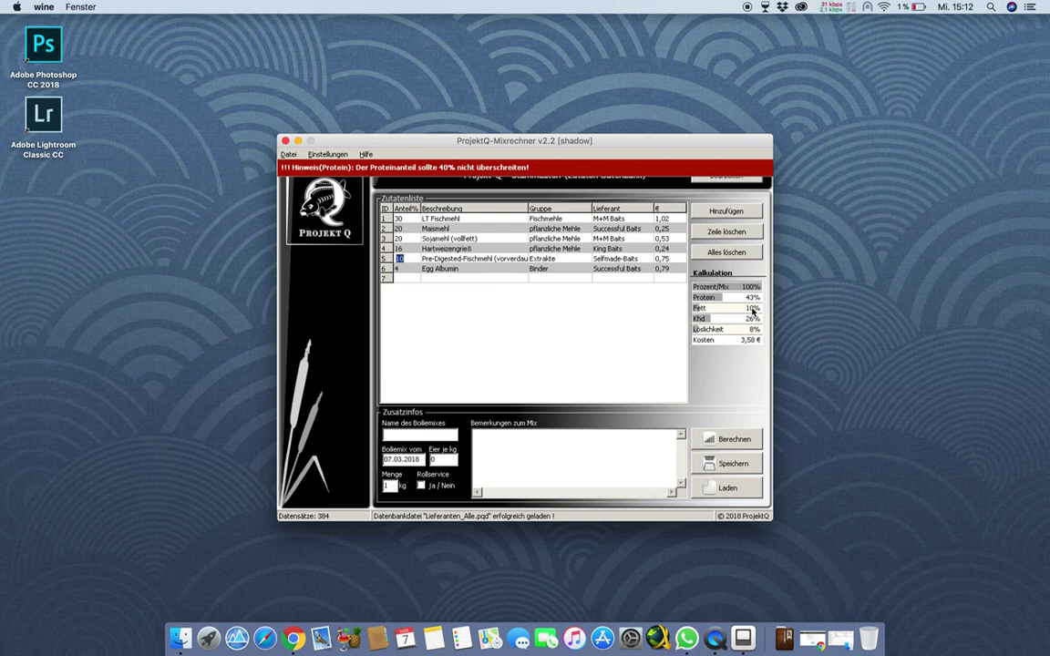
Name the boilie mix Fischmehlmix, set 10 eggs per kg and a quantity of 17 kg, and enable Rollservice
left_click(388, 436)
type("Fischmehlmix")
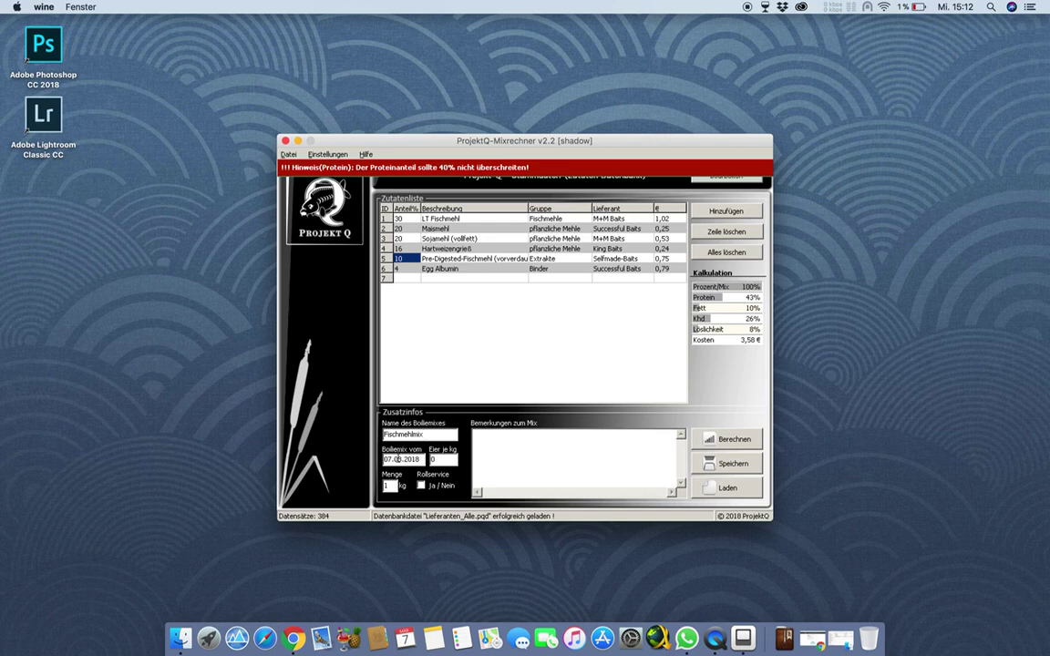
left_click(432, 460)
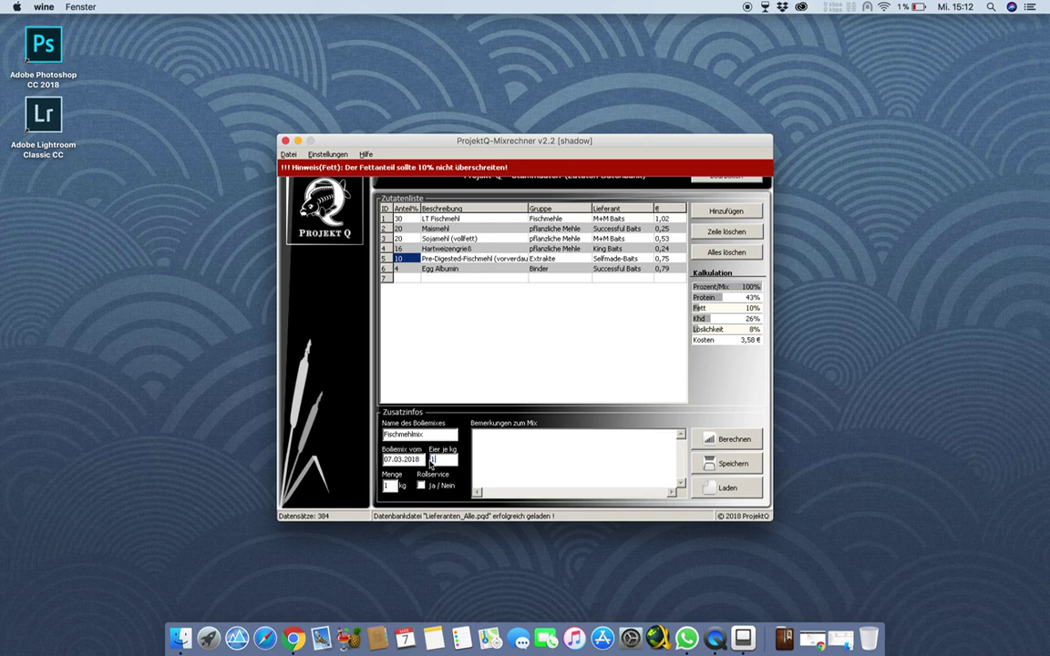
left_click(390, 486)
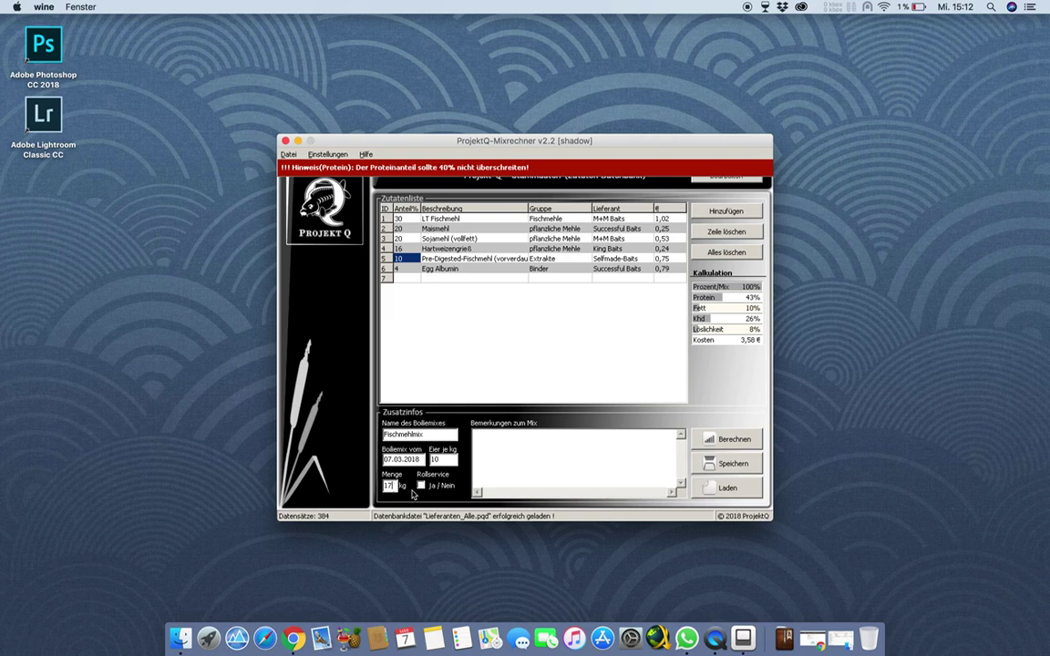
left_click(421, 486)
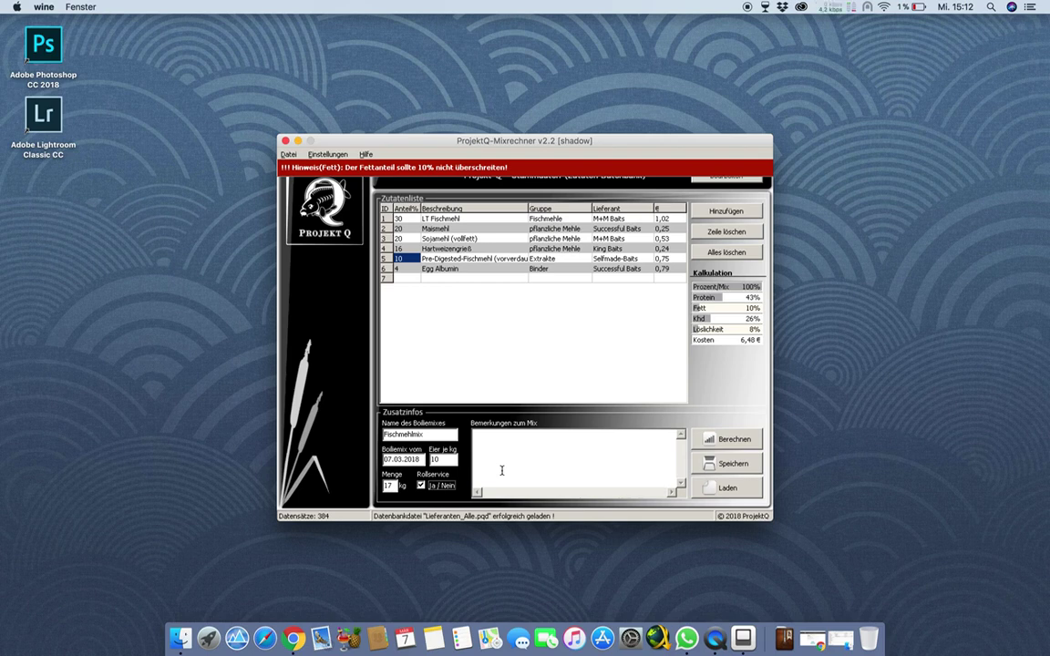
Calculate the mix to review its calculation details, close them, and take a brief look at the ingredient database editor
left_click(723, 440)
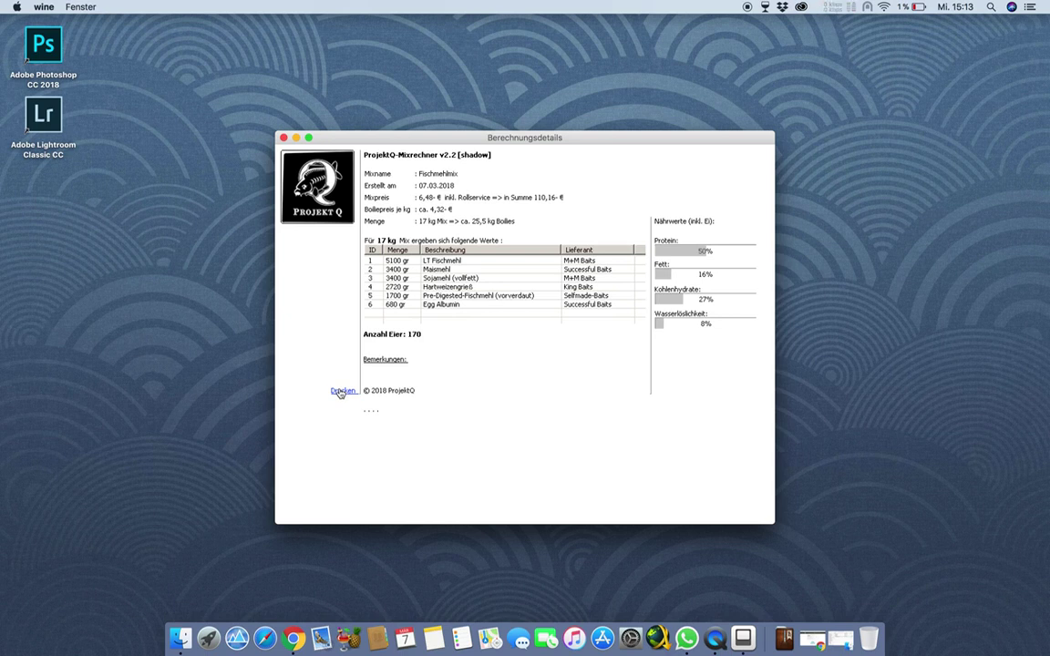
left_click(283, 137)
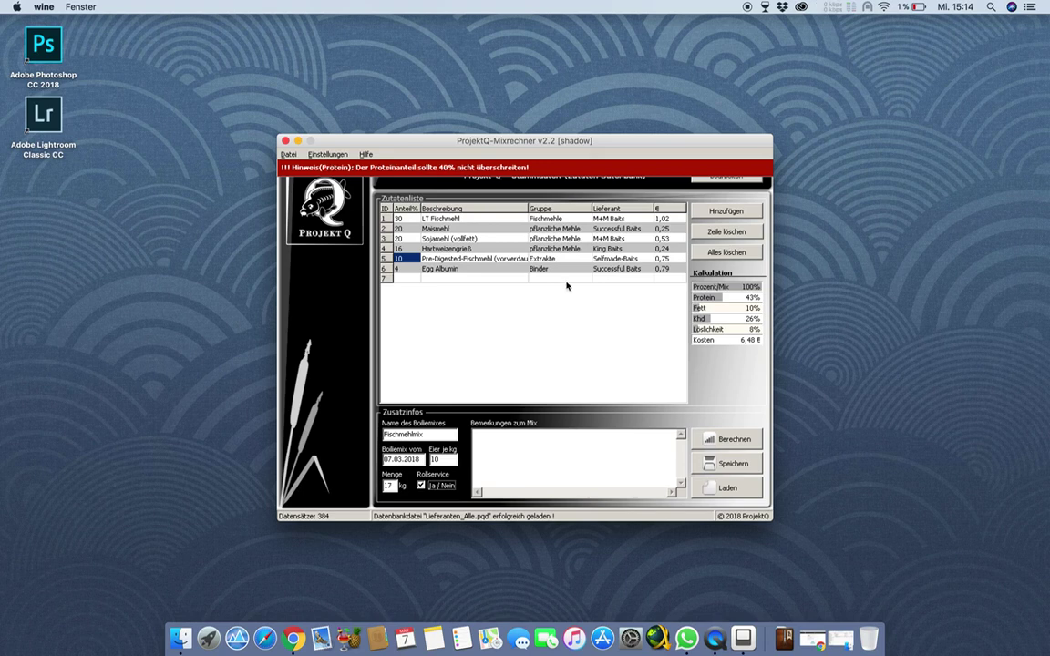
left_click(702, 185)
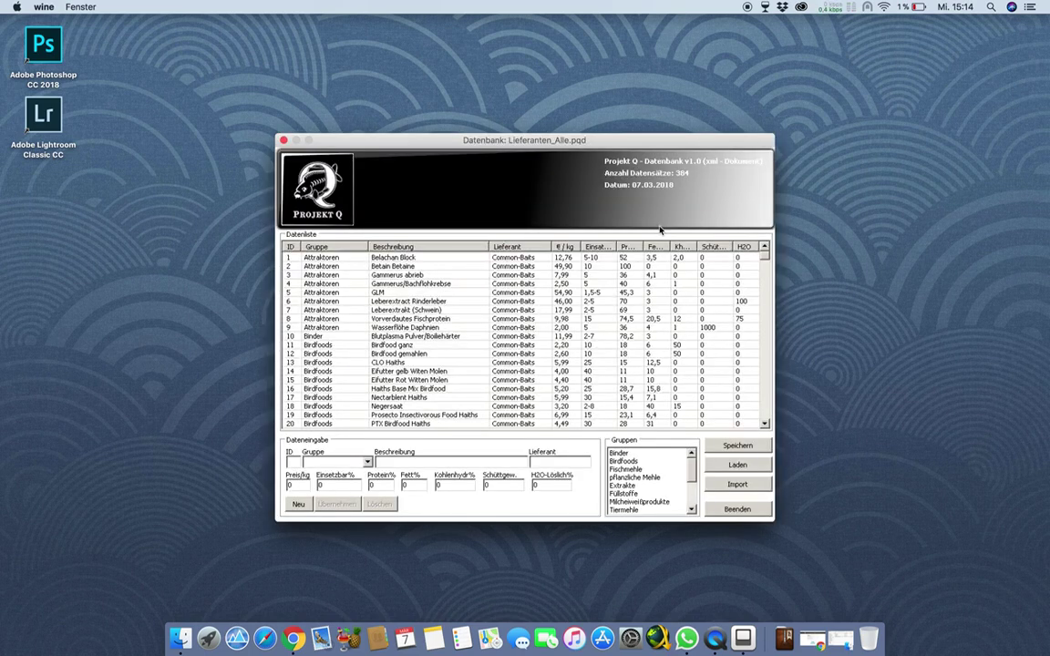
left_click(737, 510)
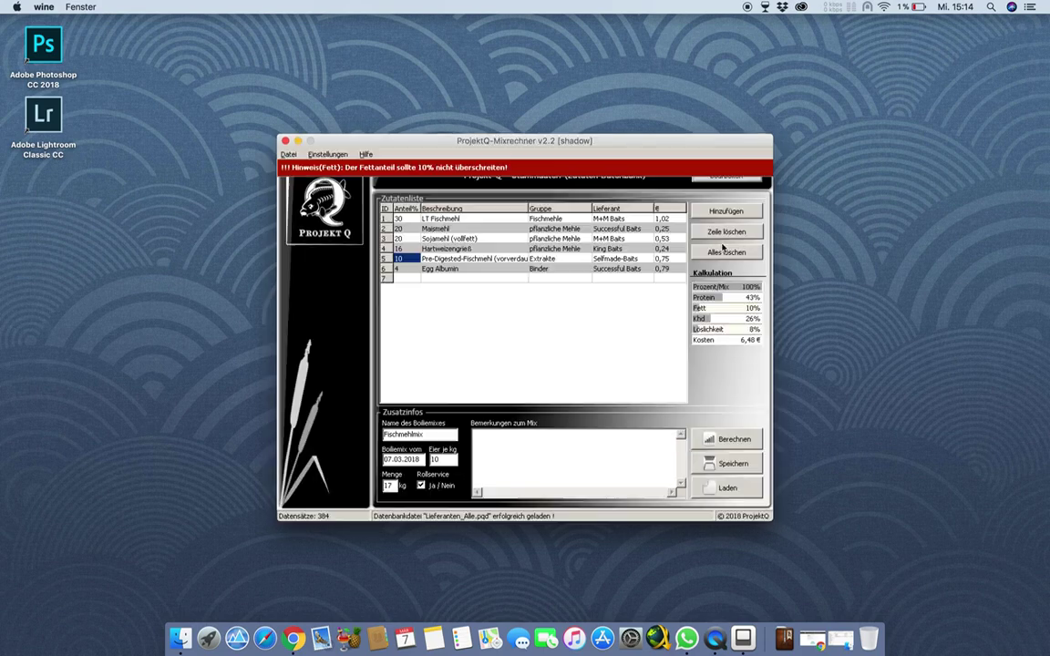